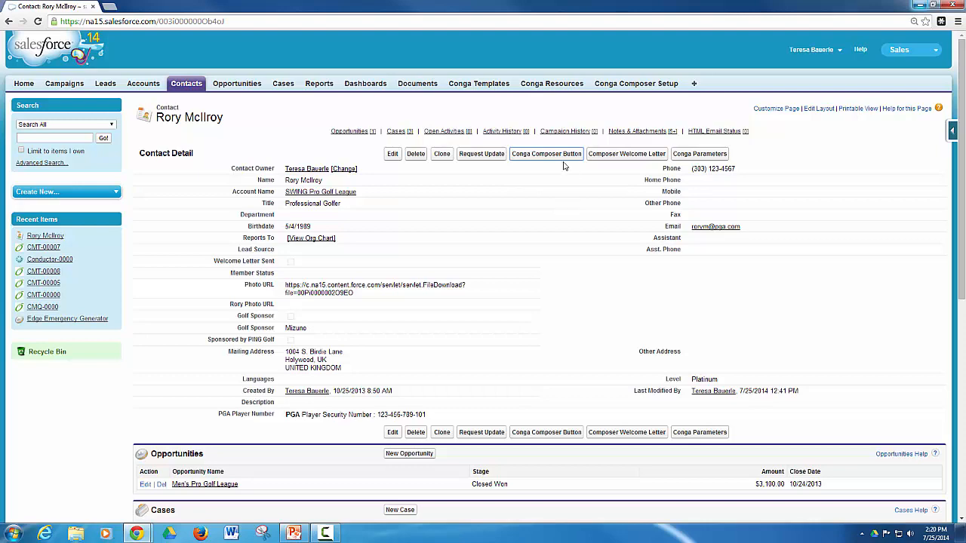
In Conga Composer, output a PDF, save a copy, and log activity 'Sent Letter' with follow-up 07/31/2014.
left_click(562, 158)
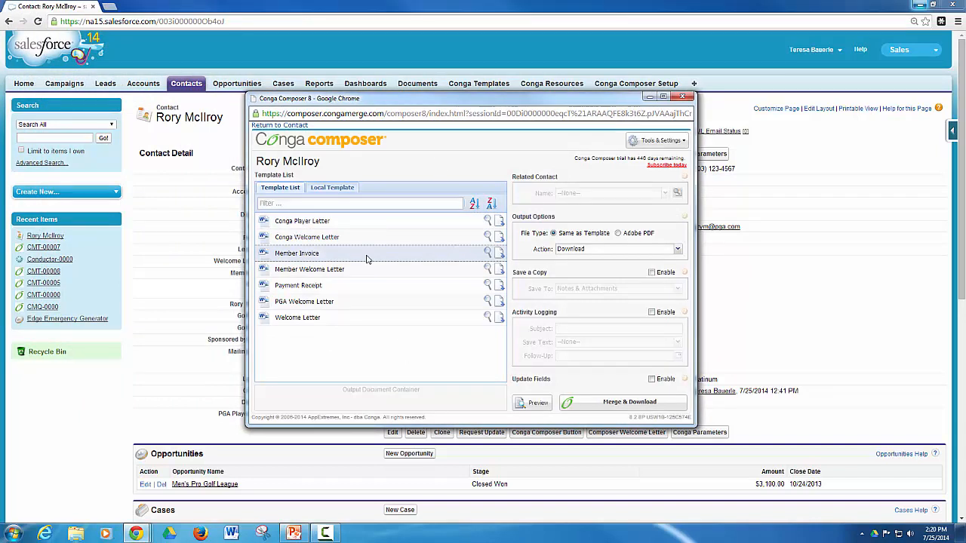
mouse_move(368, 260)
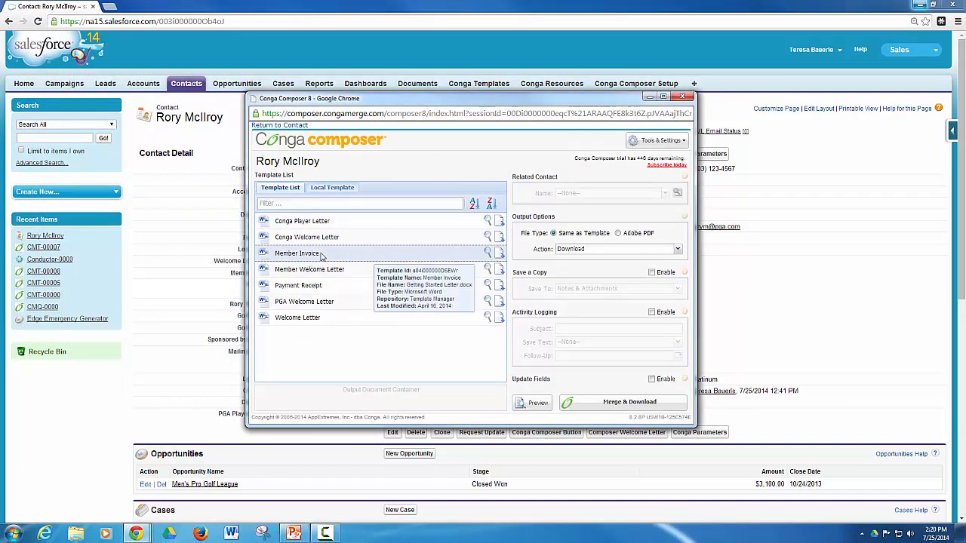
left_click(617, 234)
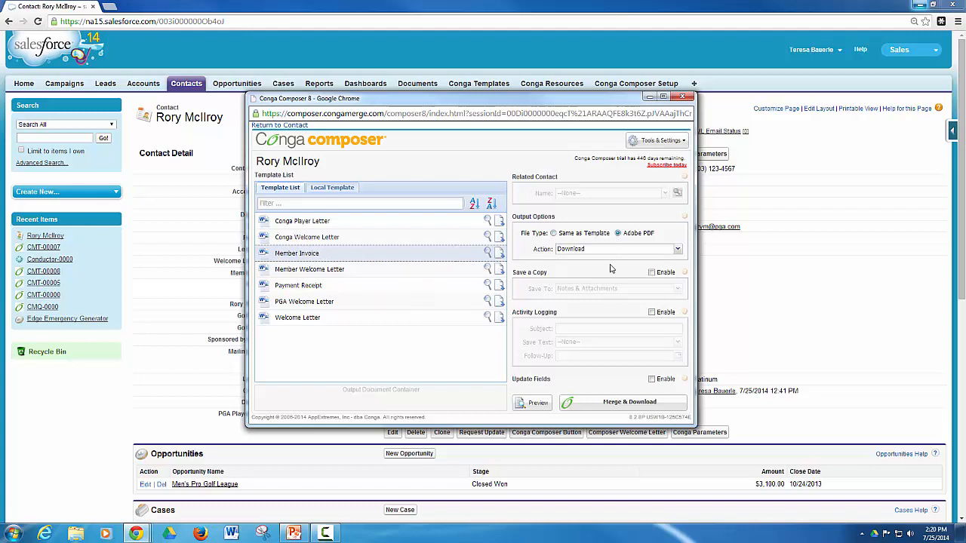
left_click(652, 273)
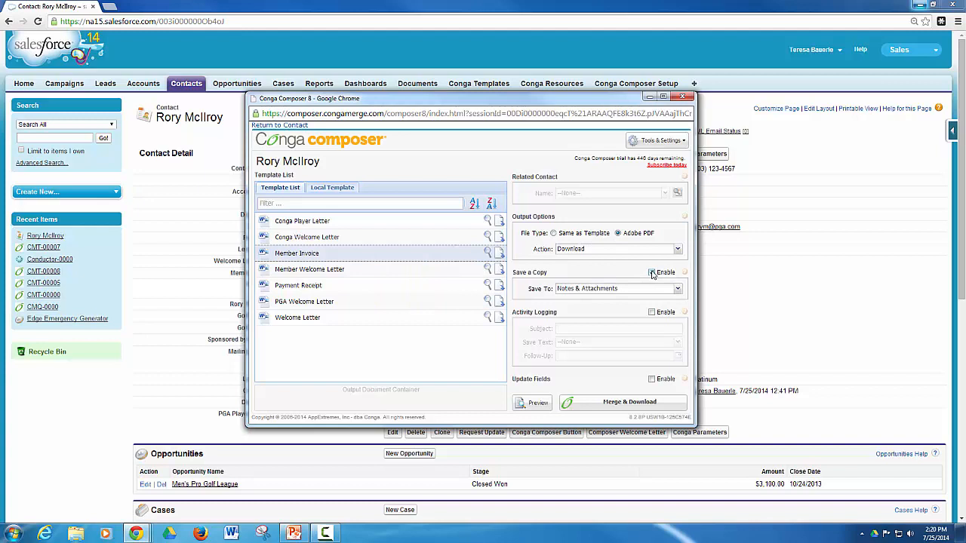
left_click(651, 312)
left_click(624, 328)
type("Sent Letter")
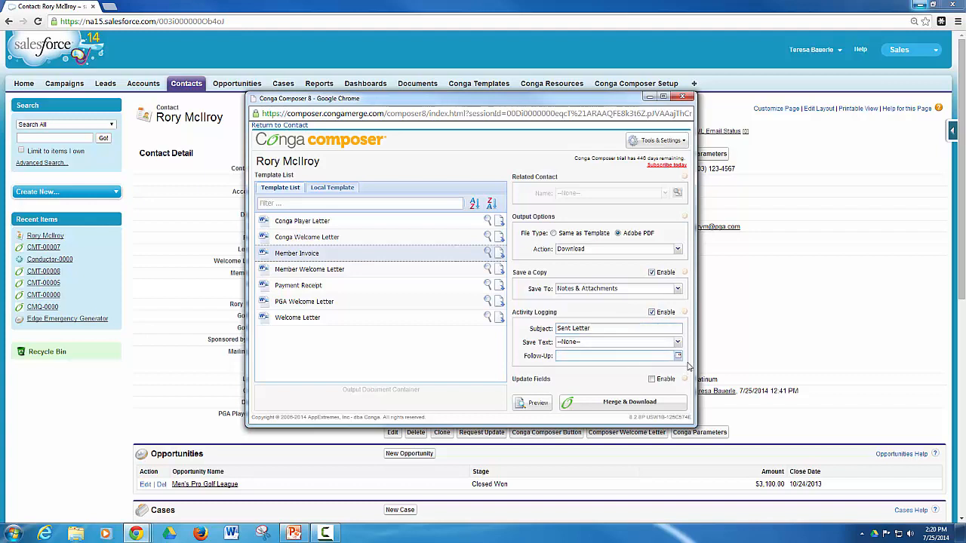
left_click(677, 357)
left_click(612, 320)
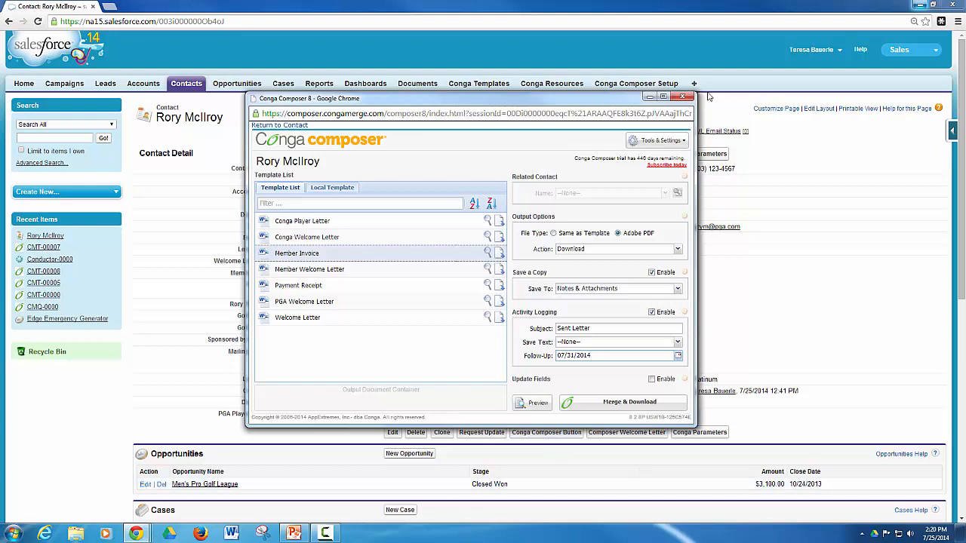
Close Composer, relaunch the welcome letter merge, centre its window, then close it again.
left_click(684, 98)
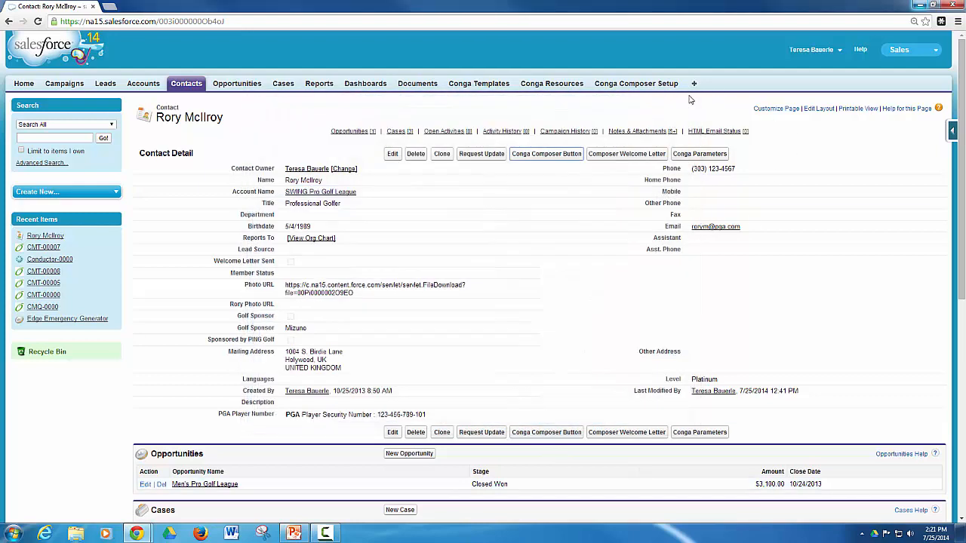
left_click(627, 157)
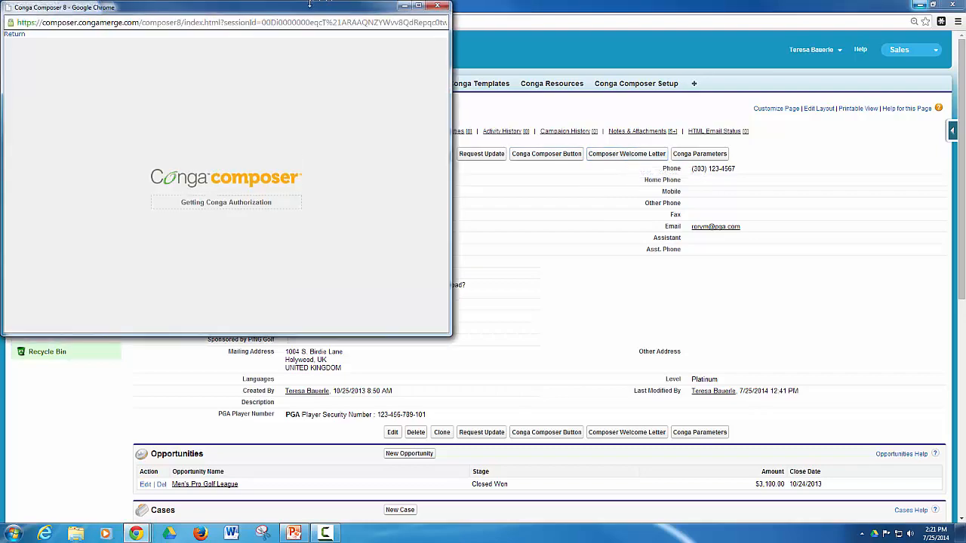
left_click_drag(310, 4, 518, 108)
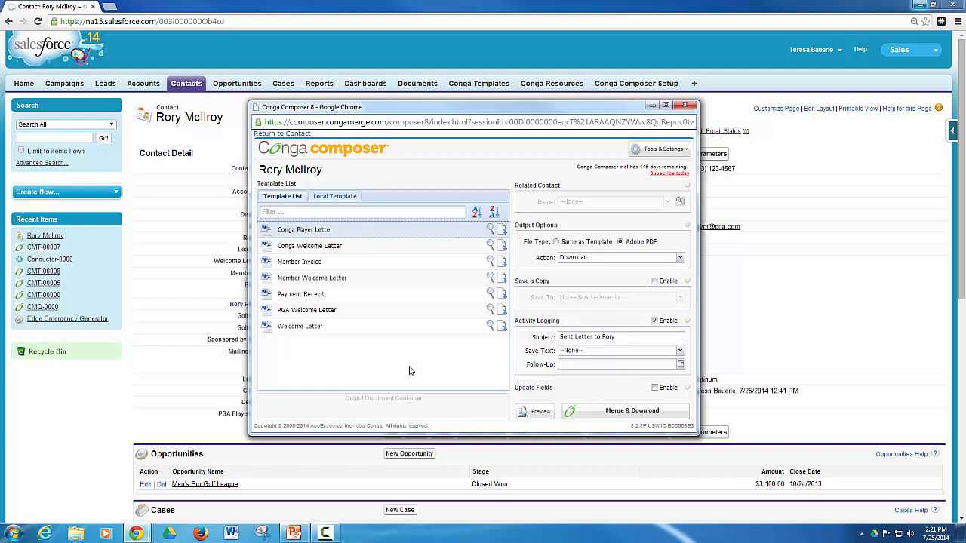
left_click(683, 105)
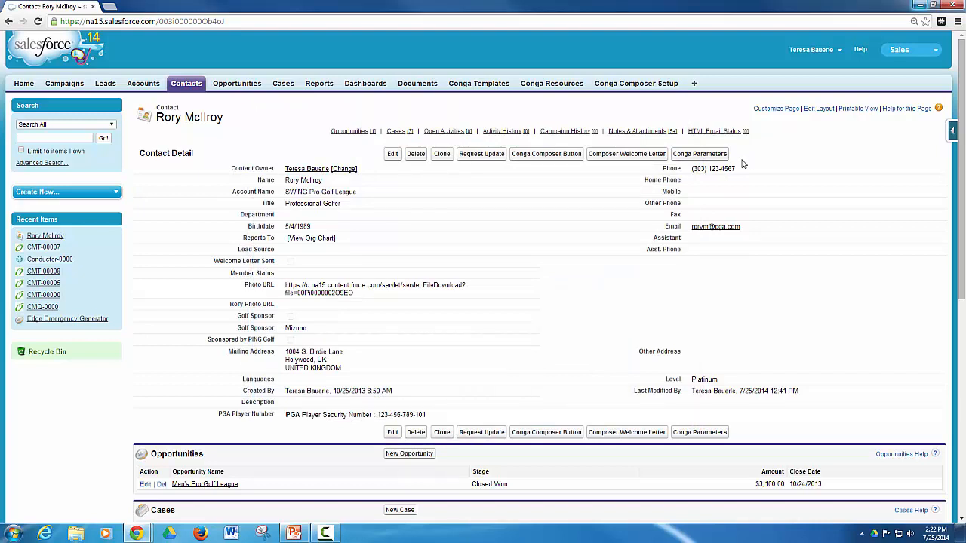
Open Salesforce Setup from the user menu in a separate browser tab.
left_click(807, 49)
right_click(785, 75)
left_click(807, 81)
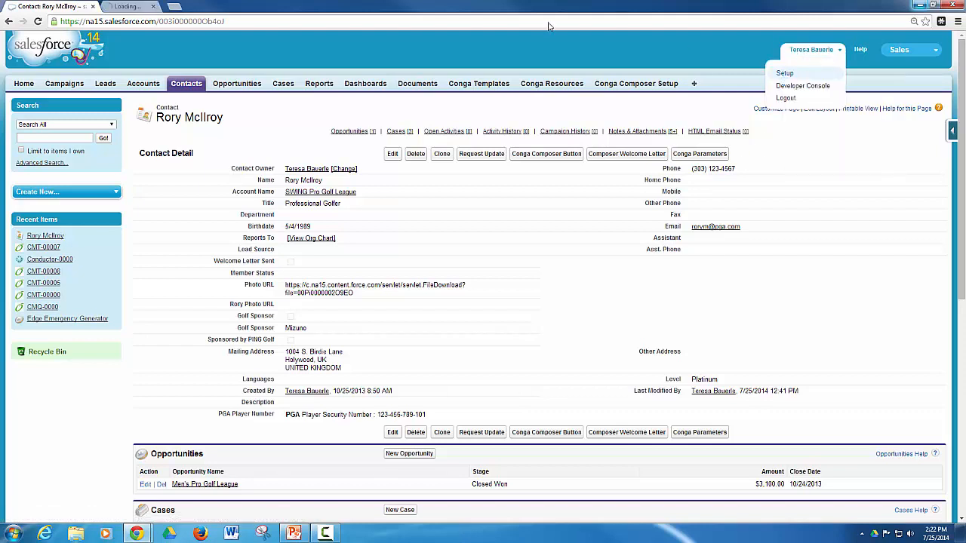
left_click(162, 6)
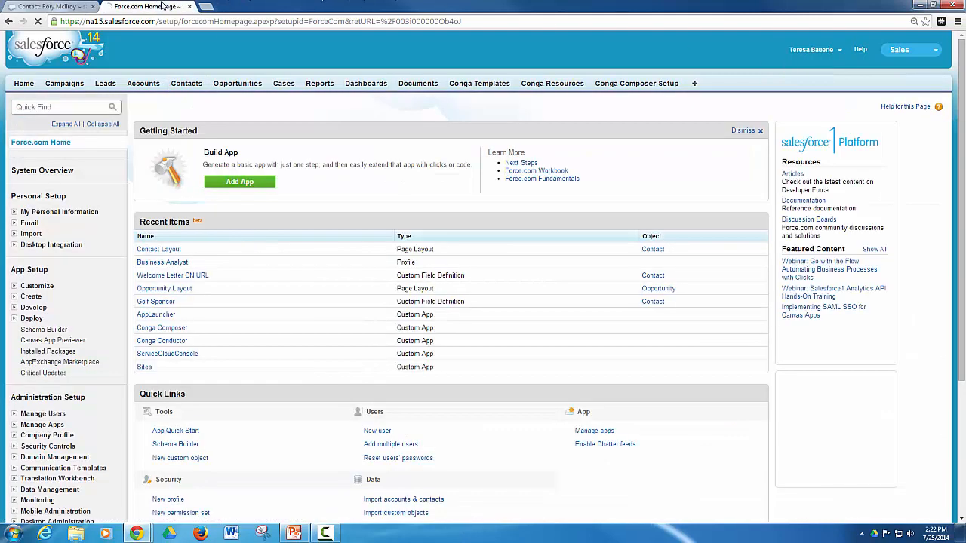
Go to Customize > Contacts > Buttons, Links, and Actions and edit the Conga Parameters button.
left_click(15, 286)
scroll(16, 289, "down", 3)
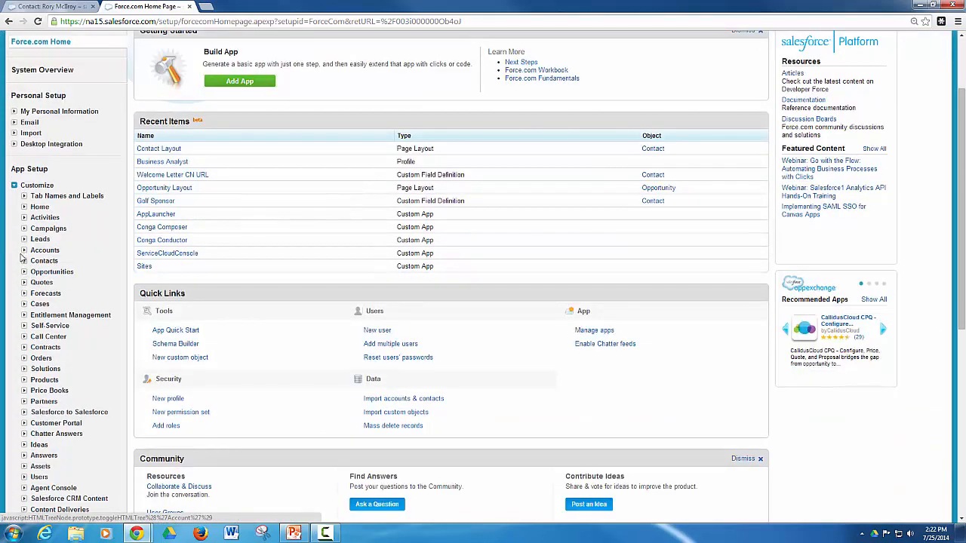
left_click(23, 261)
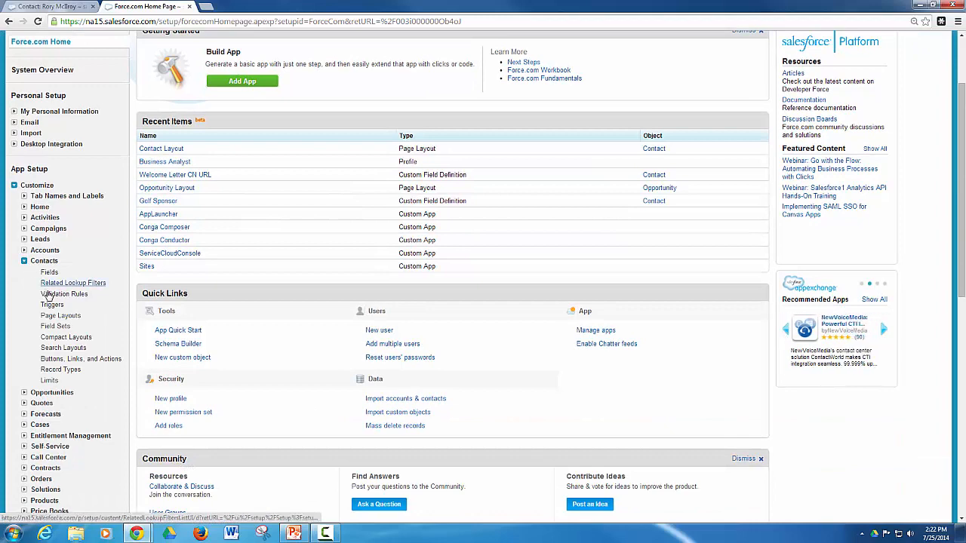
left_click(89, 362)
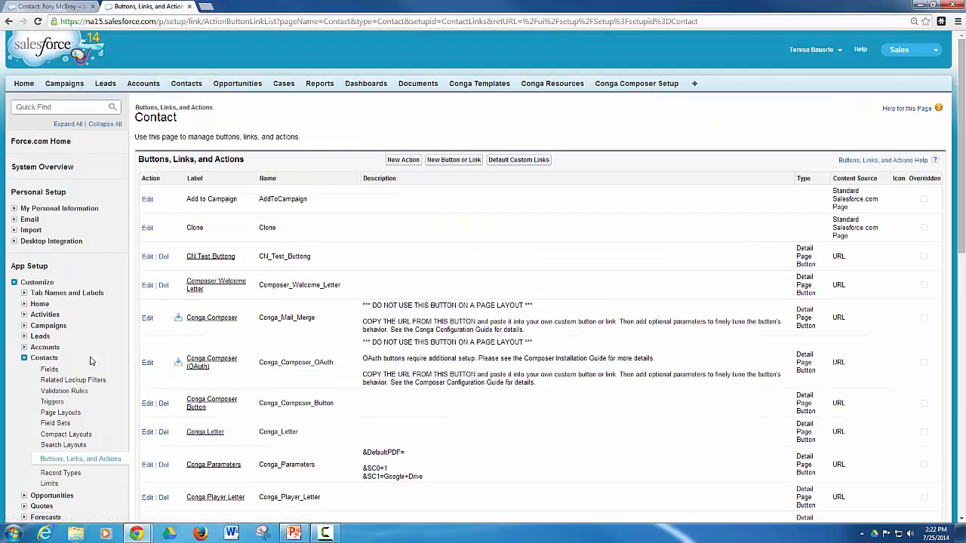
scroll(202, 322, "down", 3)
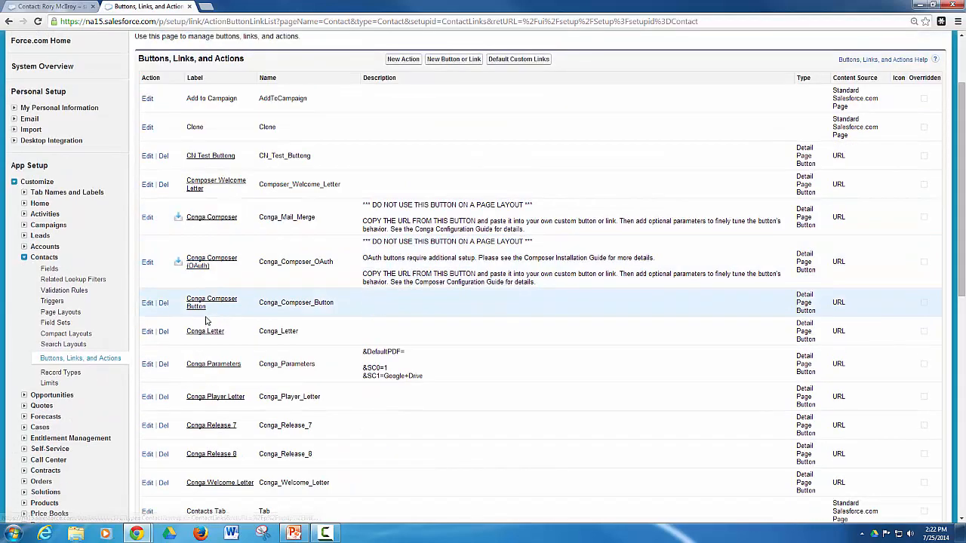
left_click(195, 364)
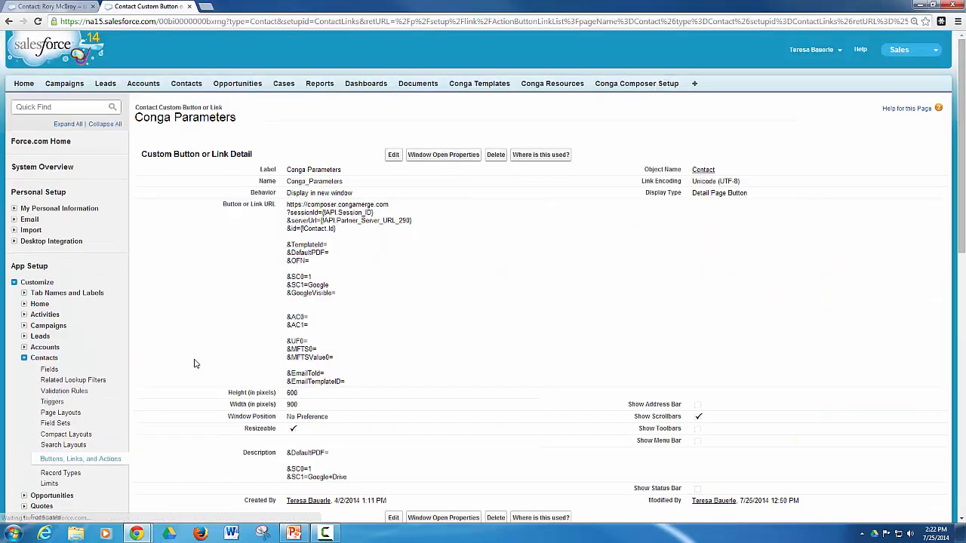
left_click(394, 156)
Review the &TemplateId=, &DefaultPDF=, &OFN= and &SC0=1 parameters in the Conga Parameters URL.
scroll(292, 230, "down", 2)
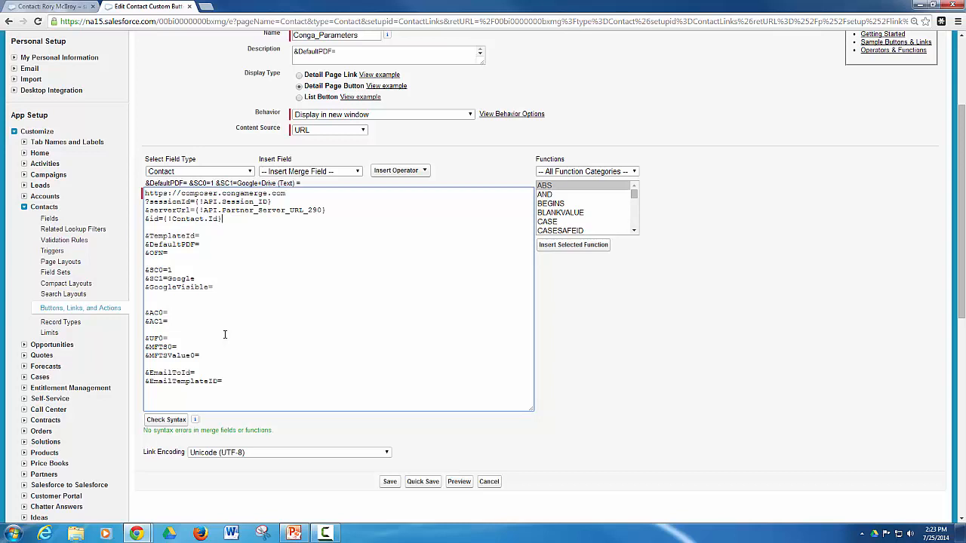
left_click(278, 305)
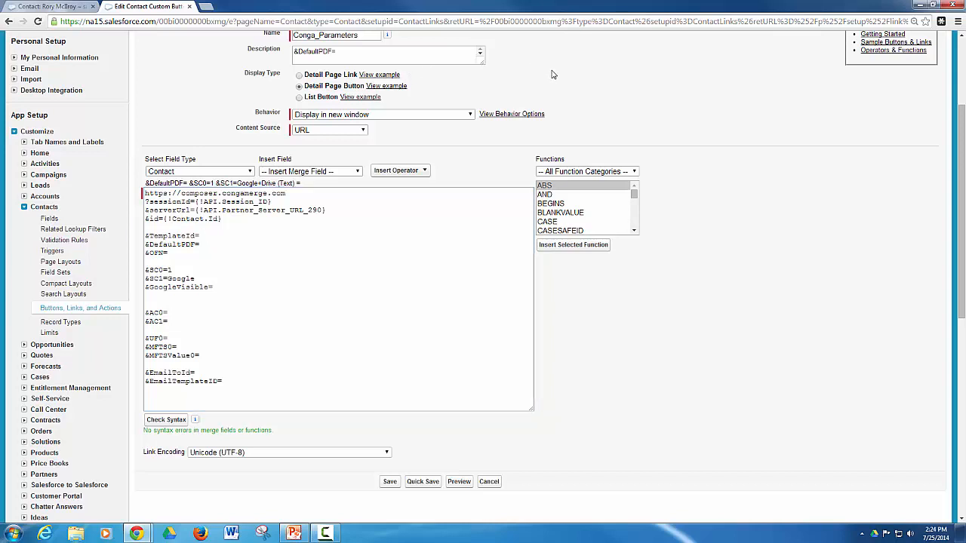
scroll(551, 75, "up", 2)
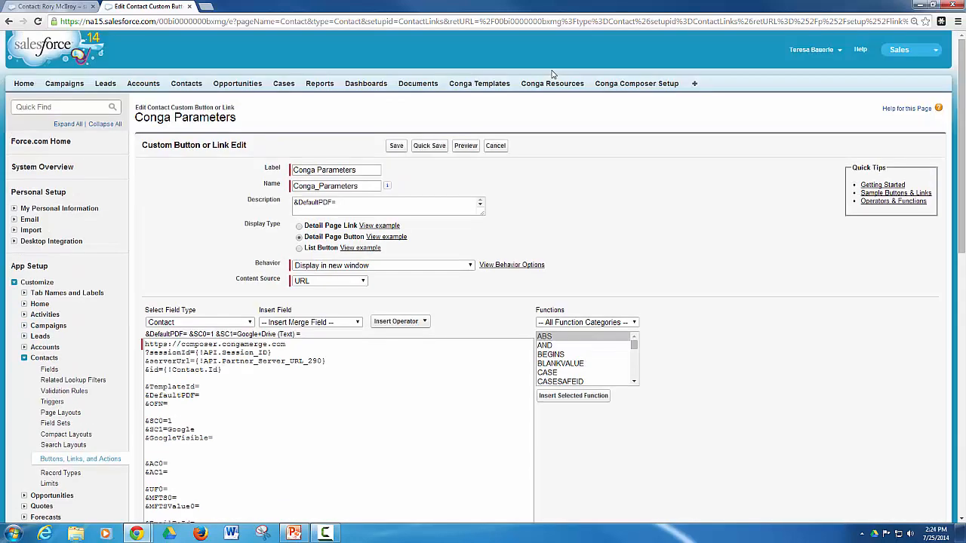
Open Conga Templates in a new tab and view the PGA Welcome Letter record CMT-00007.
right_click(506, 85)
left_click(513, 91)
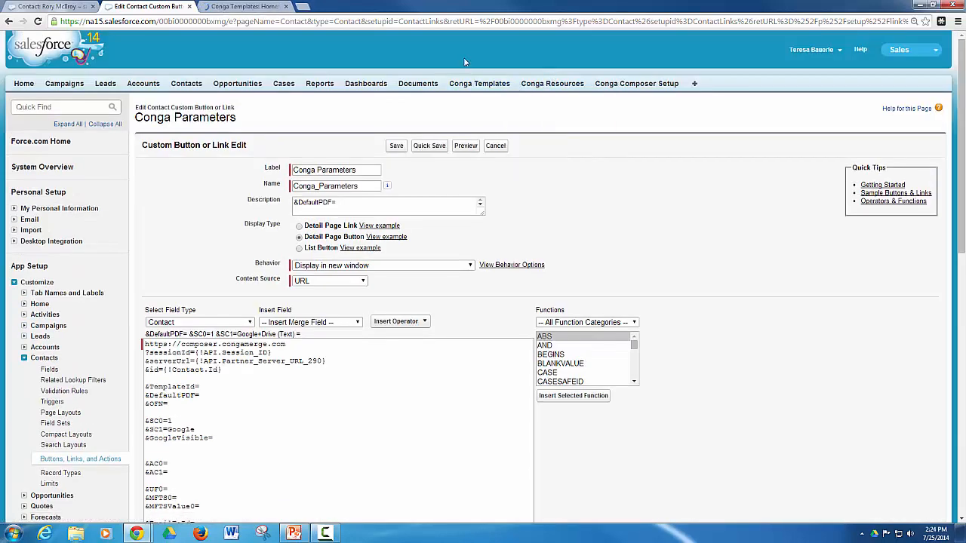
left_click(265, 6)
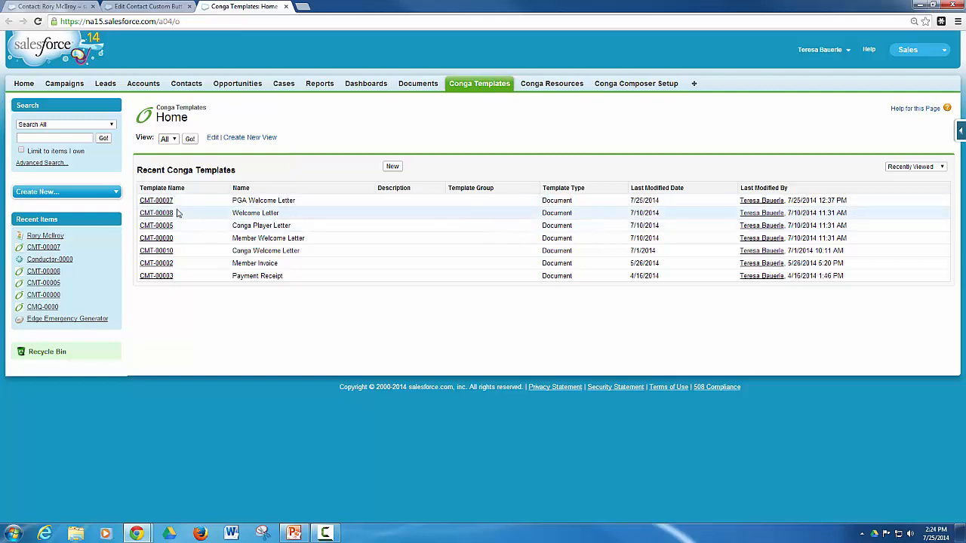
left_click(167, 201)
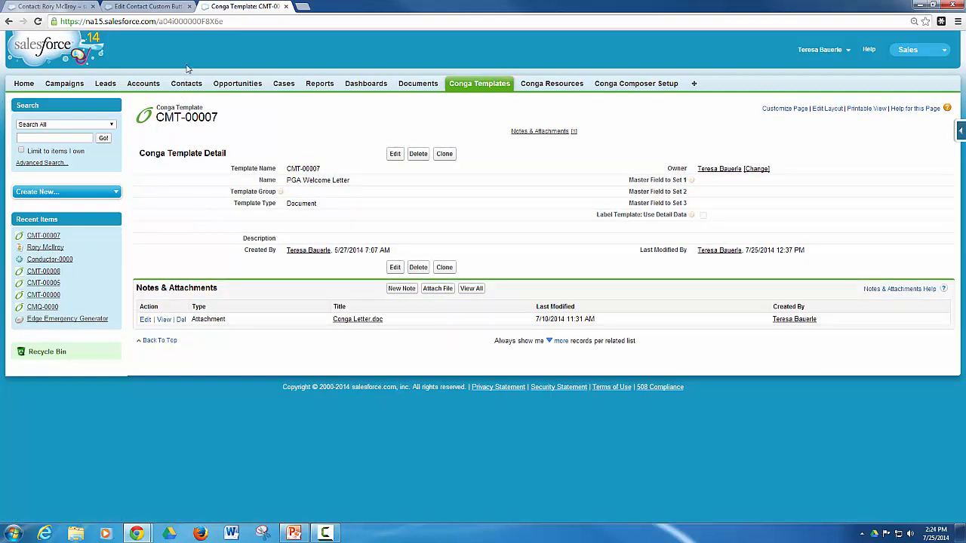
Copy the template's record ID from the address bar and return to the button edit page.
double_click(190, 22)
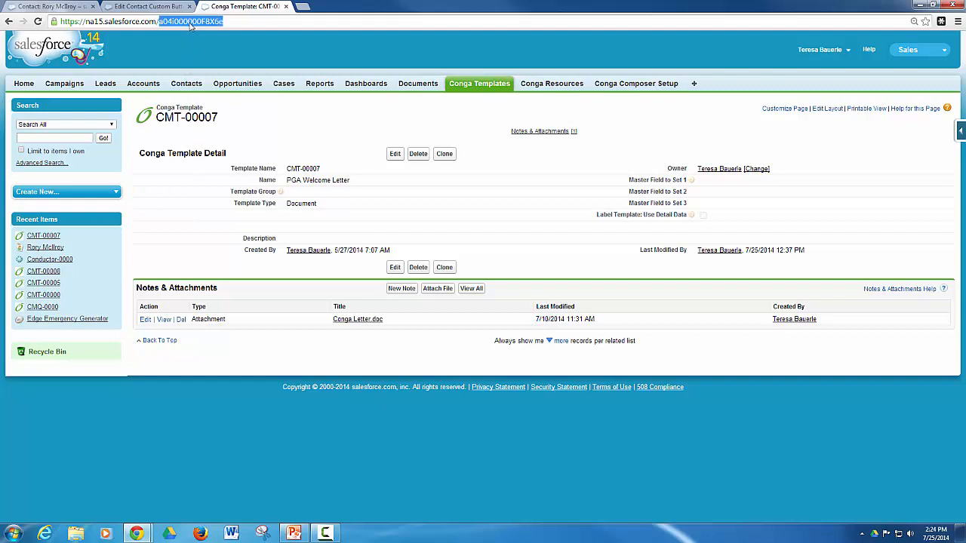
right_click(191, 25)
left_click(212, 56)
left_click(119, 5)
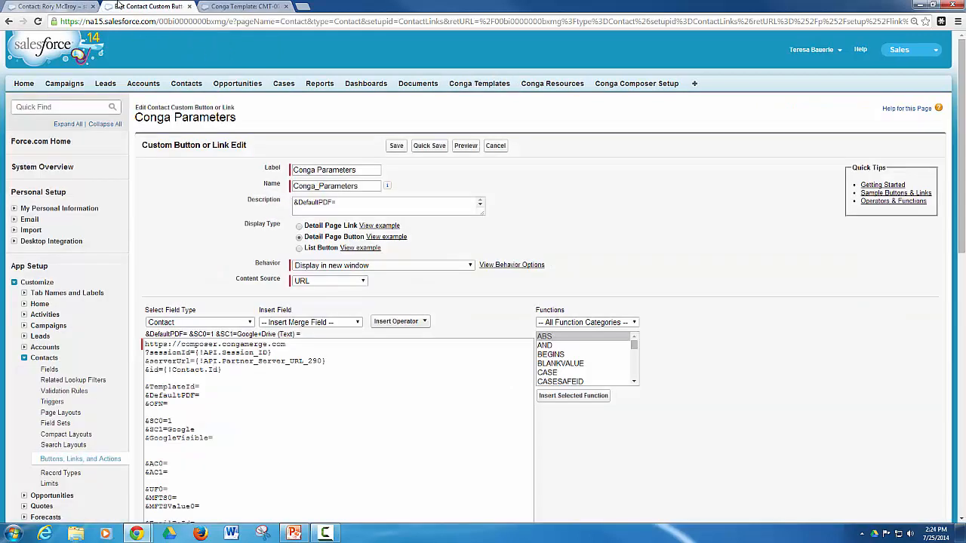
Paste the template ID after &TemplateId= and set &DefaultPDF=1 in the button URL.
left_click(213, 388)
right_click(213, 388)
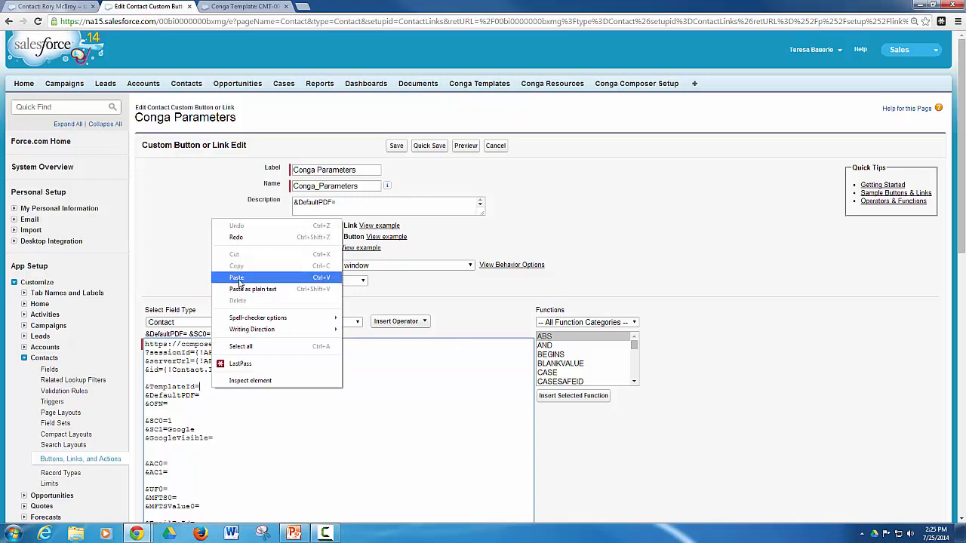
left_click(237, 277)
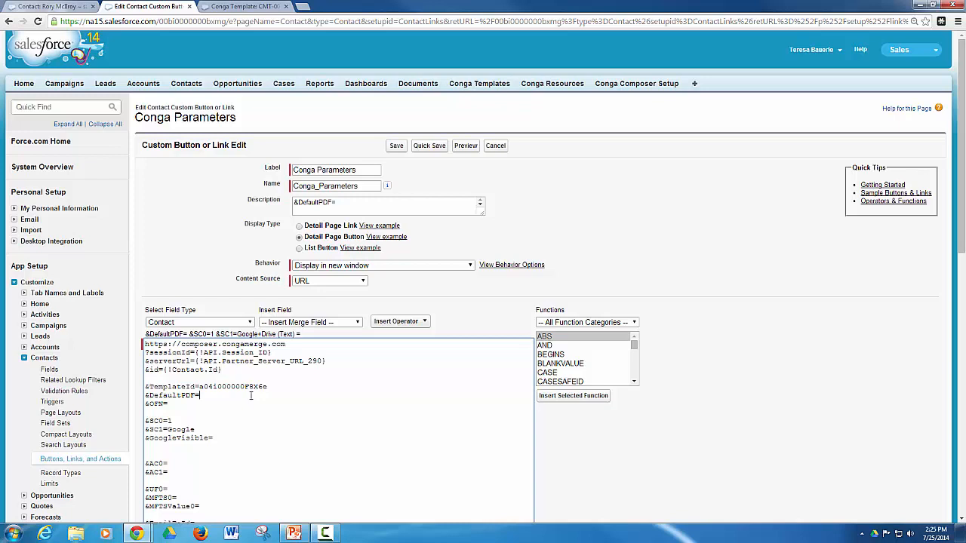
type("1")
Set &OFN=Welcome+Letter+for+{!Contact.FirstName} and Quick Save the button.
type("Welcome+")
type("Letter")
type("+for+")
left_click(324, 322)
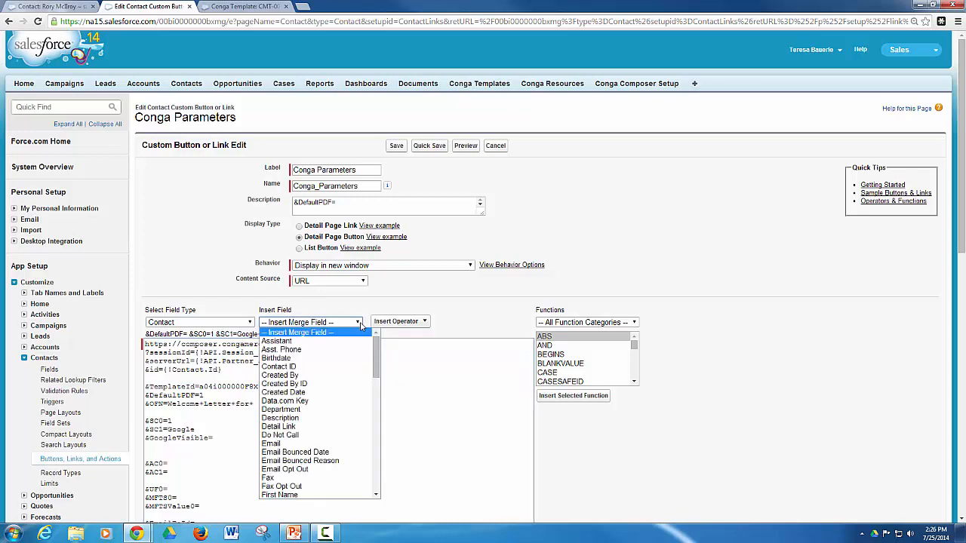
left_click(342, 495)
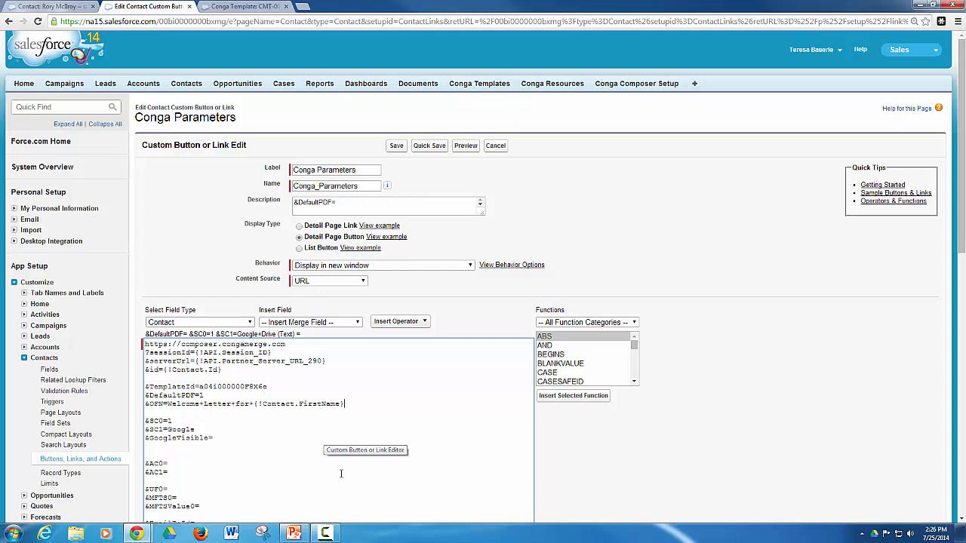
left_click(335, 450)
scroll(276, 432, "down", 1)
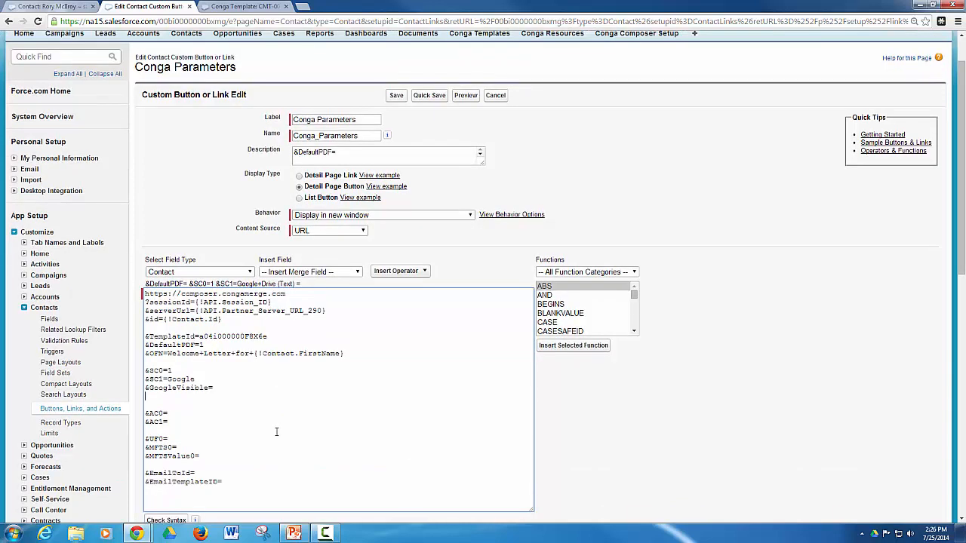
scroll(276, 431, "up", 1)
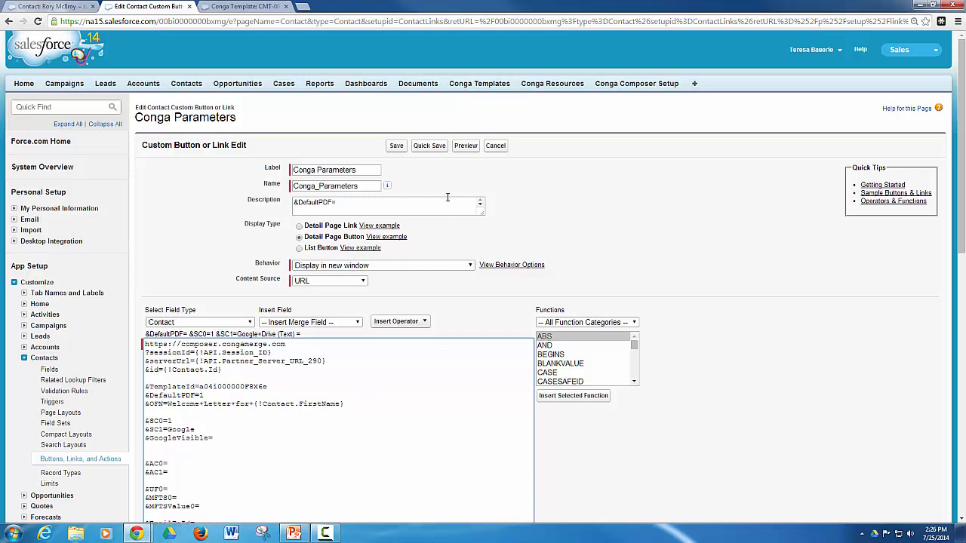
left_click(432, 147)
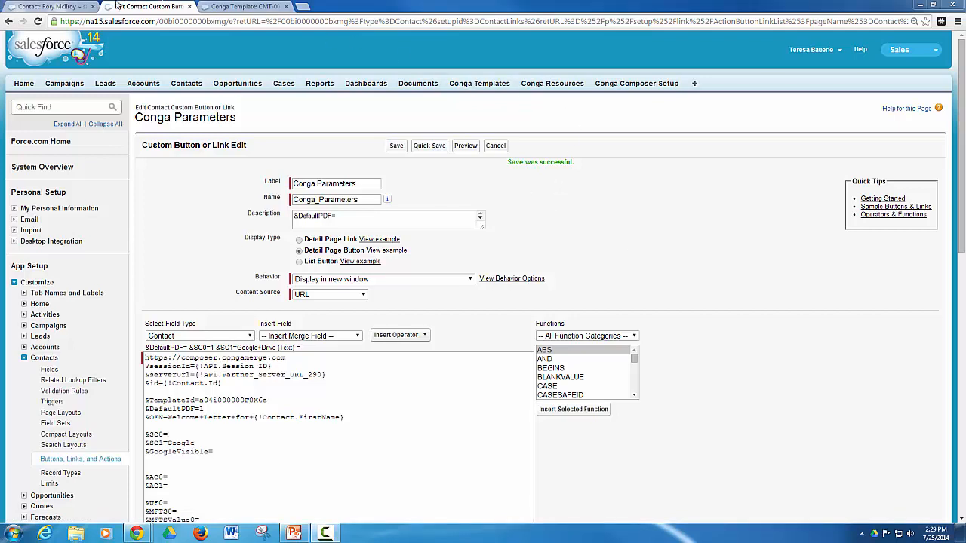
Reload the contact record and launch Conga Composer with the PGA Welcome Letter.
left_click(59, 6)
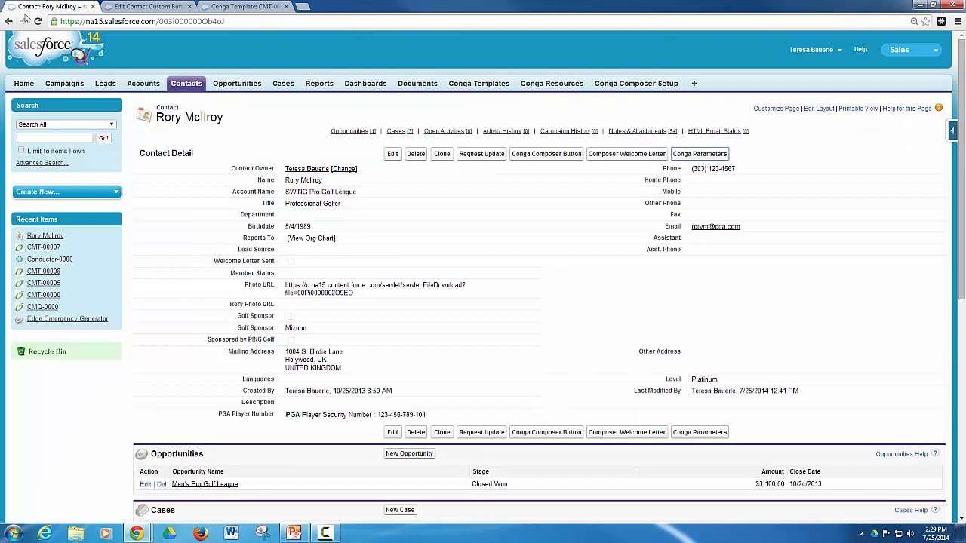
left_click(38, 21)
left_click(714, 157)
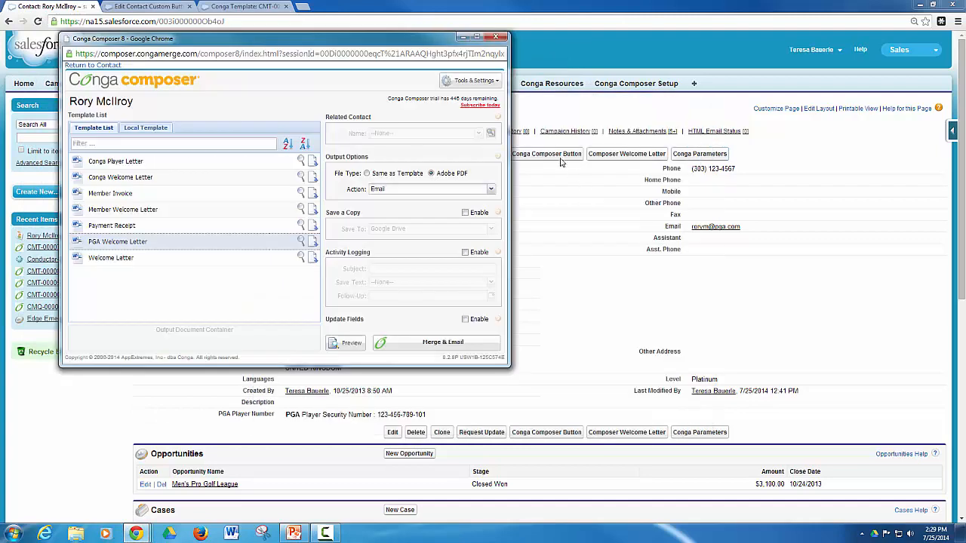
left_click_drag(312, 39, 562, 101)
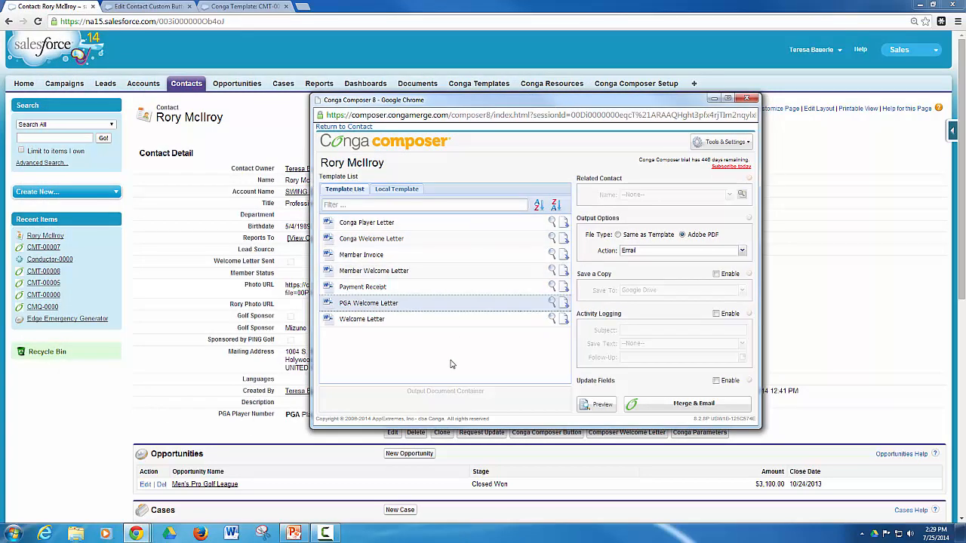
mouse_move(433, 305)
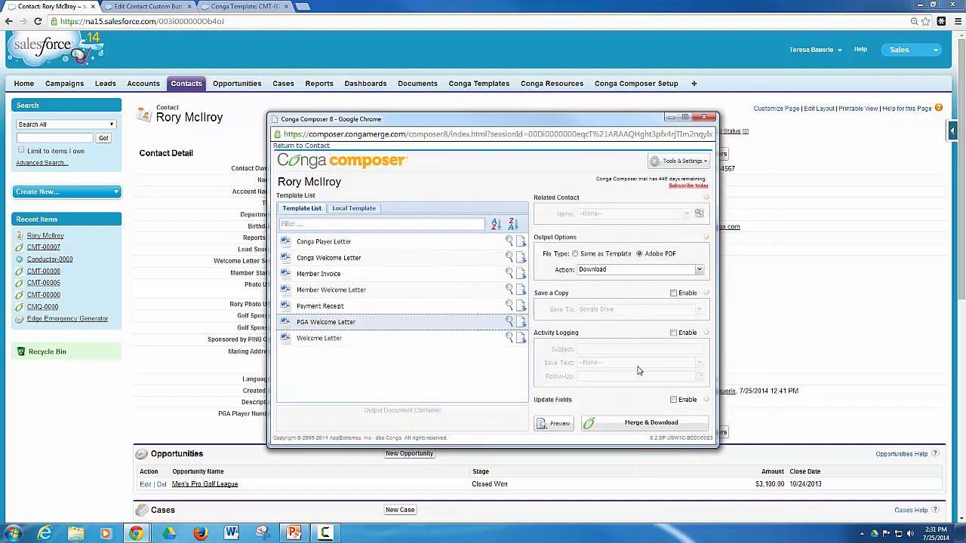
Merge and download the welcome letter PDF, view it, then close its tab.
left_click(650, 426)
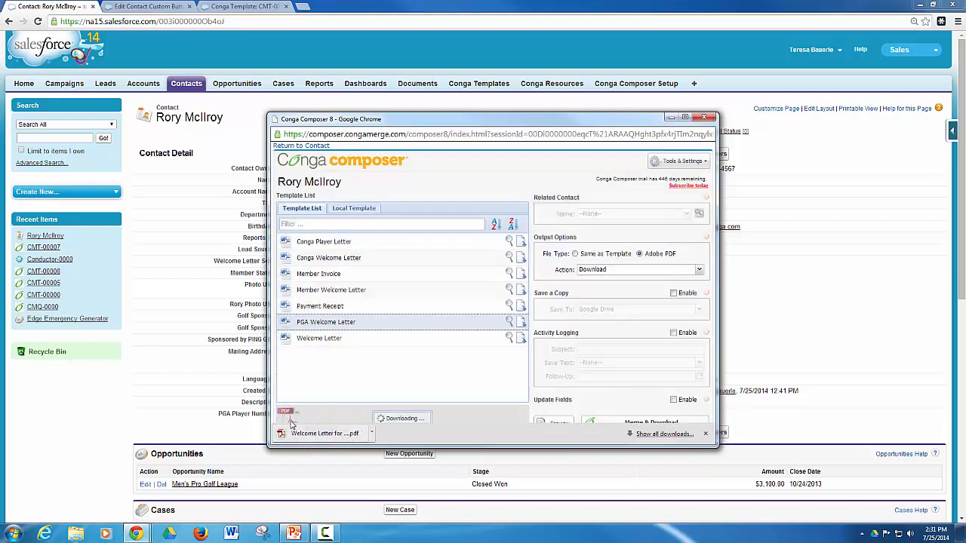
left_click(293, 433)
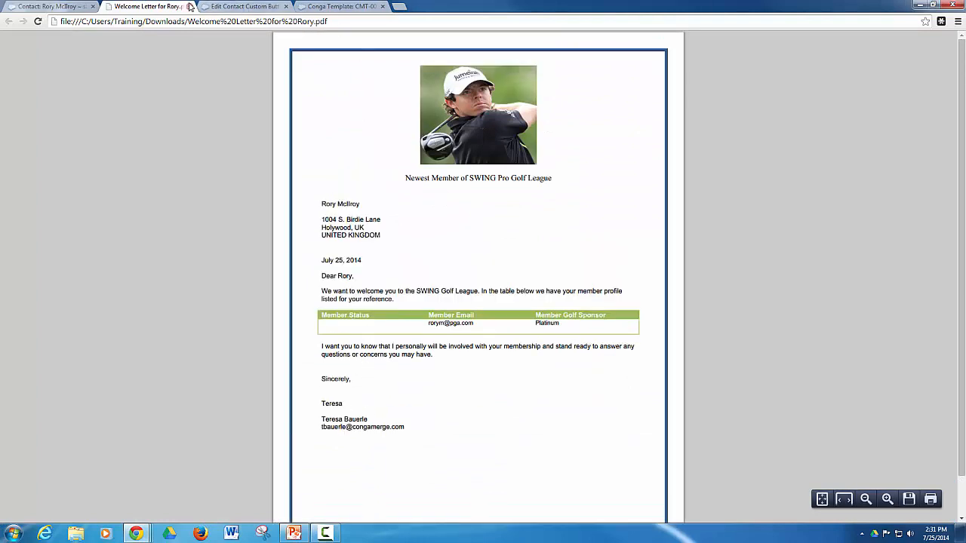
left_click(191, 7)
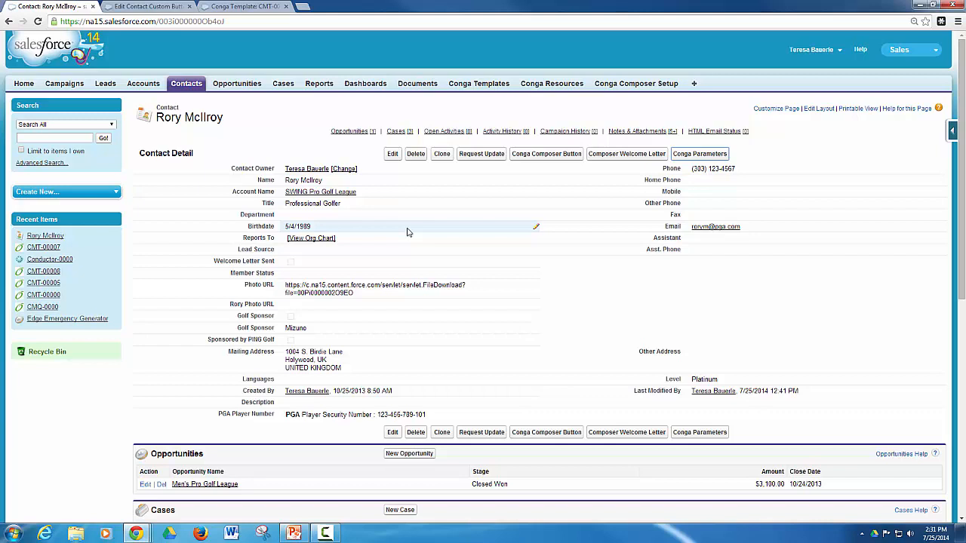
Return to the Edit Contact Custom Button tab showing the Conga_Parameters editor.
left_click(149, 6)
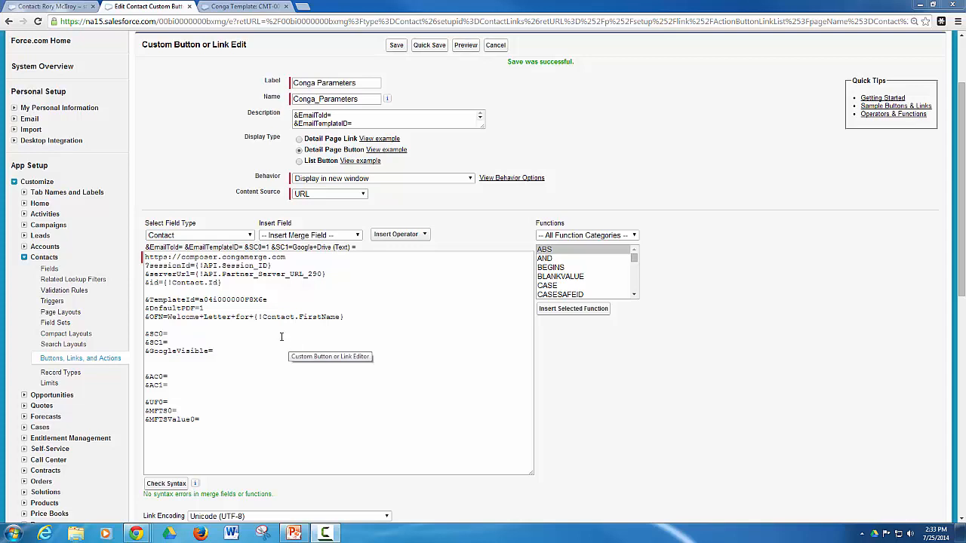
Set &SC0=1 and &SC1=Google in the Conga Parameters URL and Quick Save it.
left_click(181, 335)
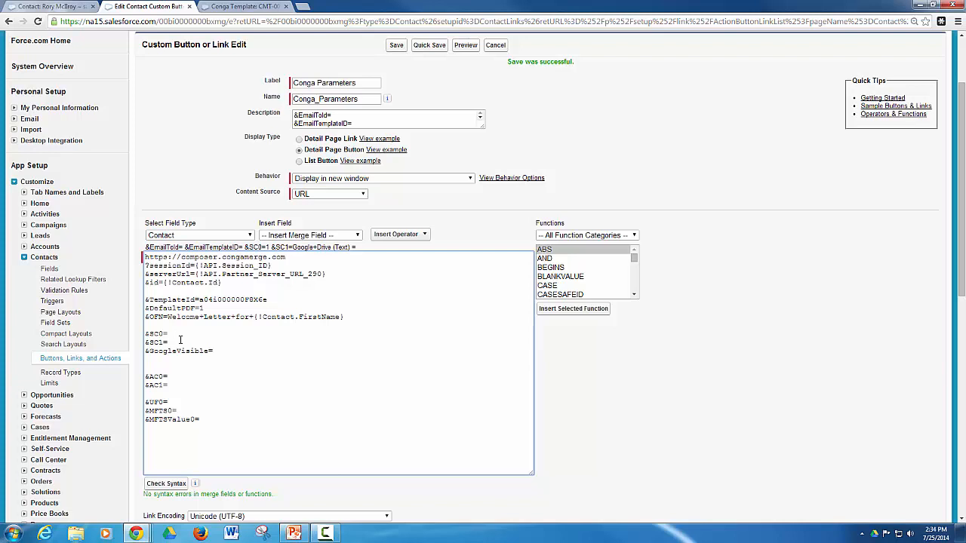
type("1")
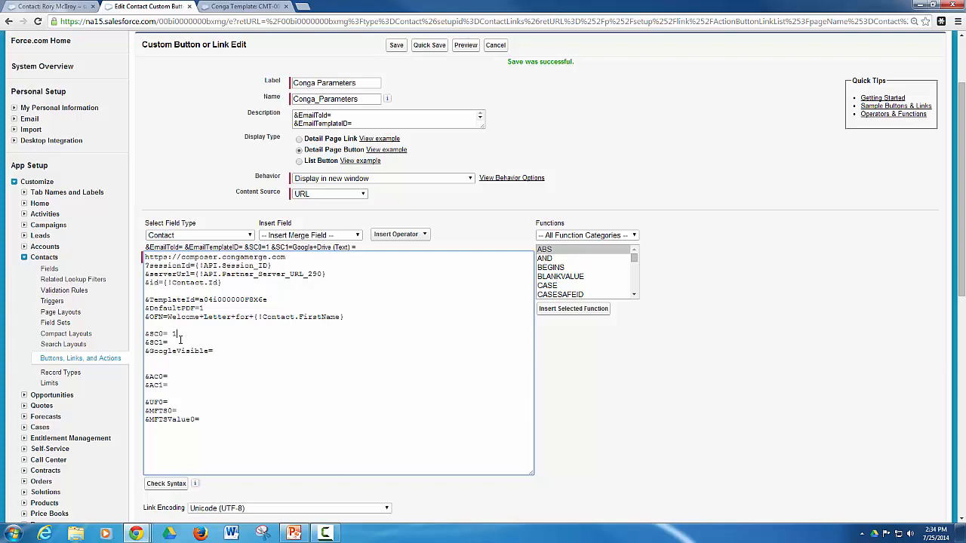
key("BackSpace")
type("1")
left_click(180, 342)
type("Google")
left_click(237, 350)
scroll(276, 371, "up", 1)
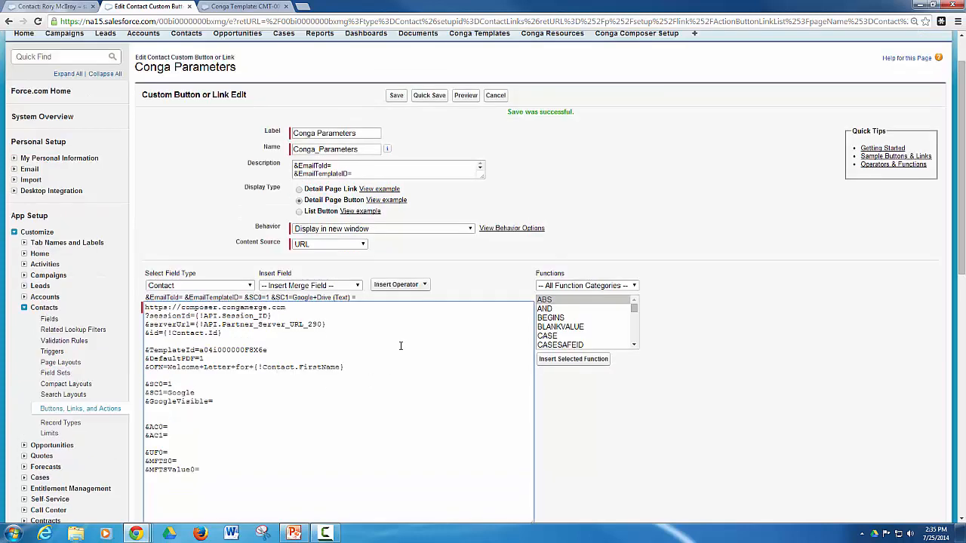
left_click(431, 97)
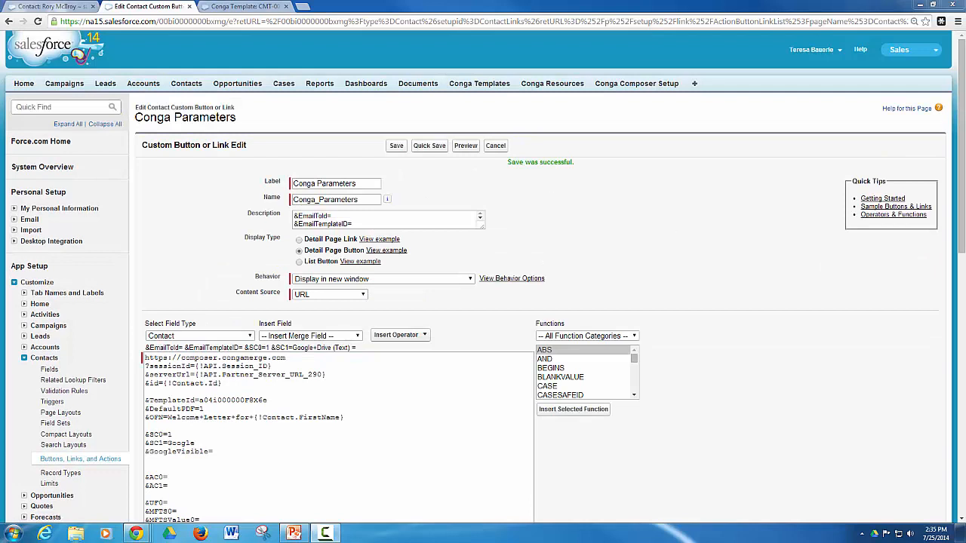
Reload the contact record and launch Conga Composer from the Conga Parameters button.
left_click(62, 6)
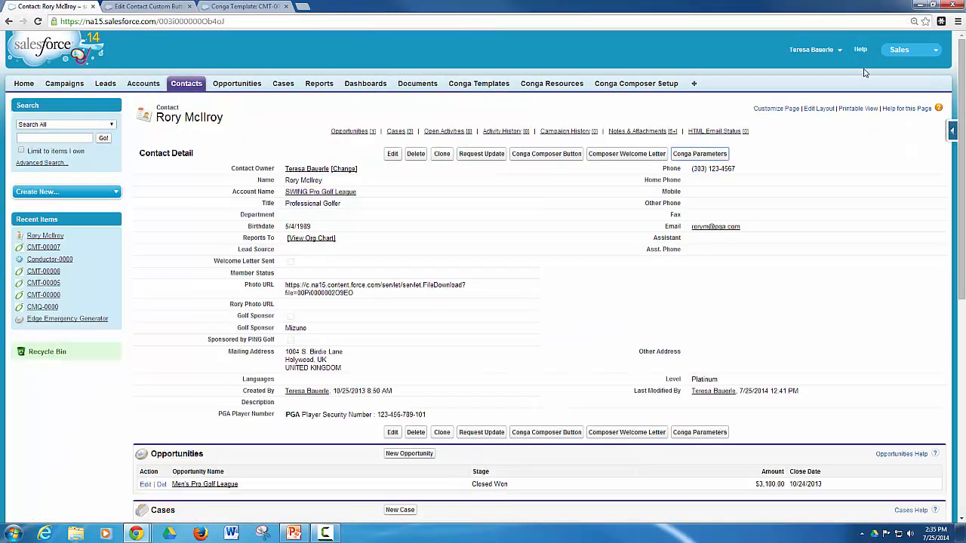
left_click(38, 21)
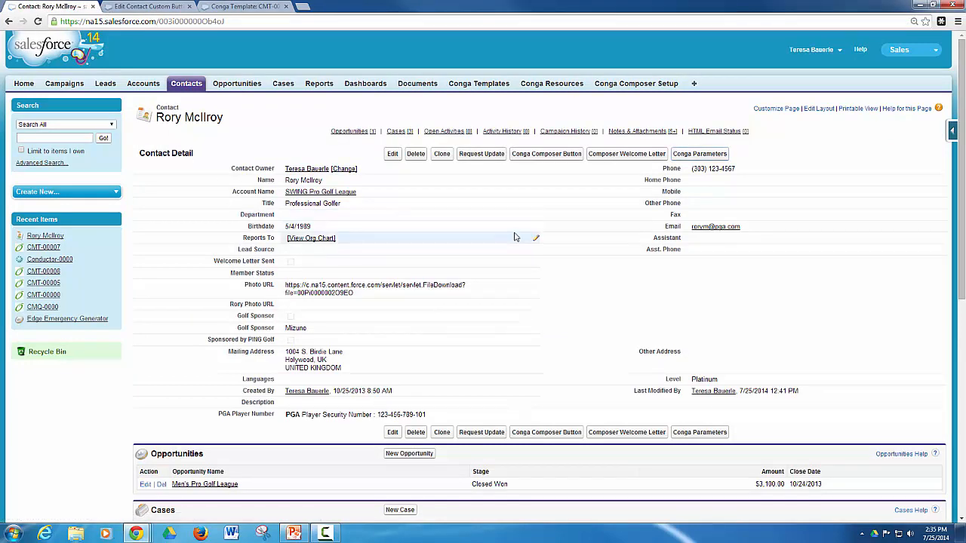
scroll(757, 264, "down", 1)
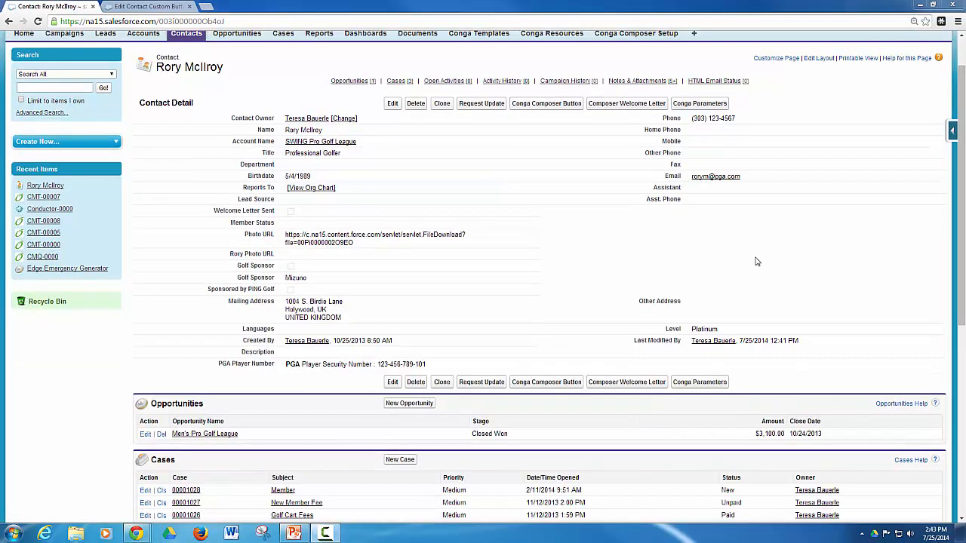
left_click(688, 105)
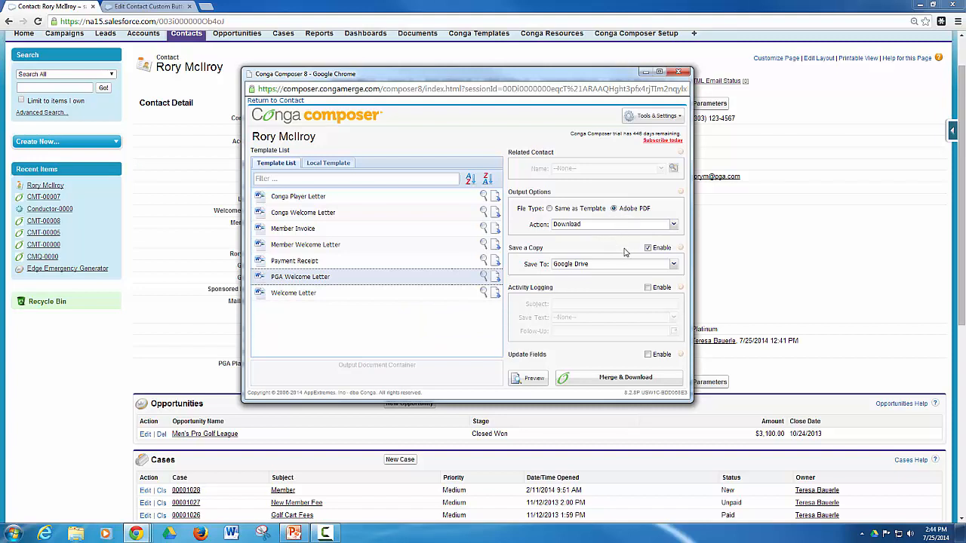
Keep Google Drive as Save To, merge and download the letter, then bring Drive into view.
left_click(674, 268)
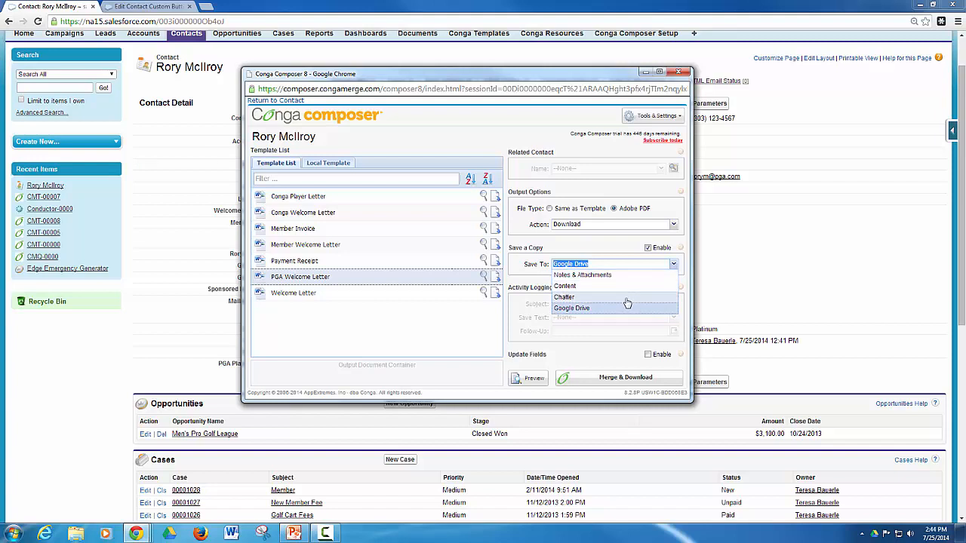
left_click(611, 249)
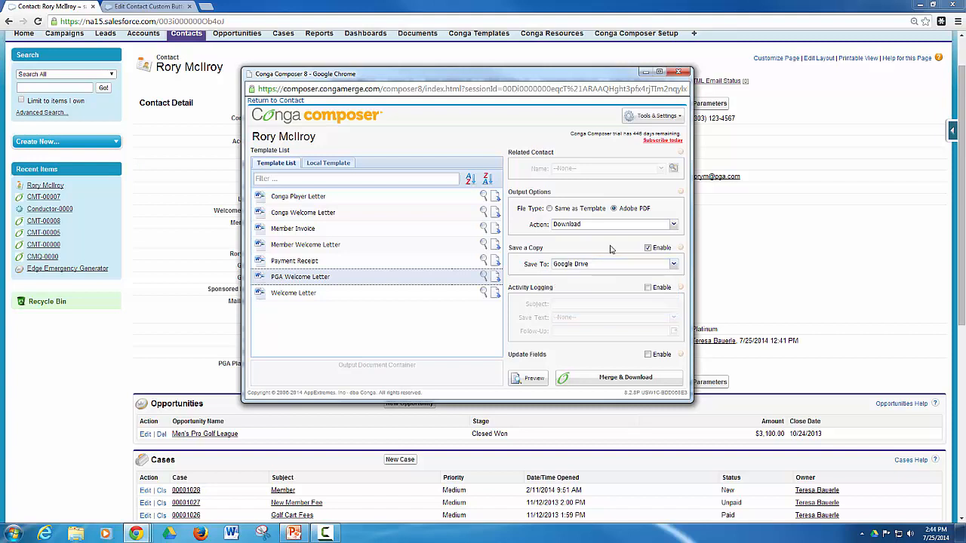
left_click(620, 380)
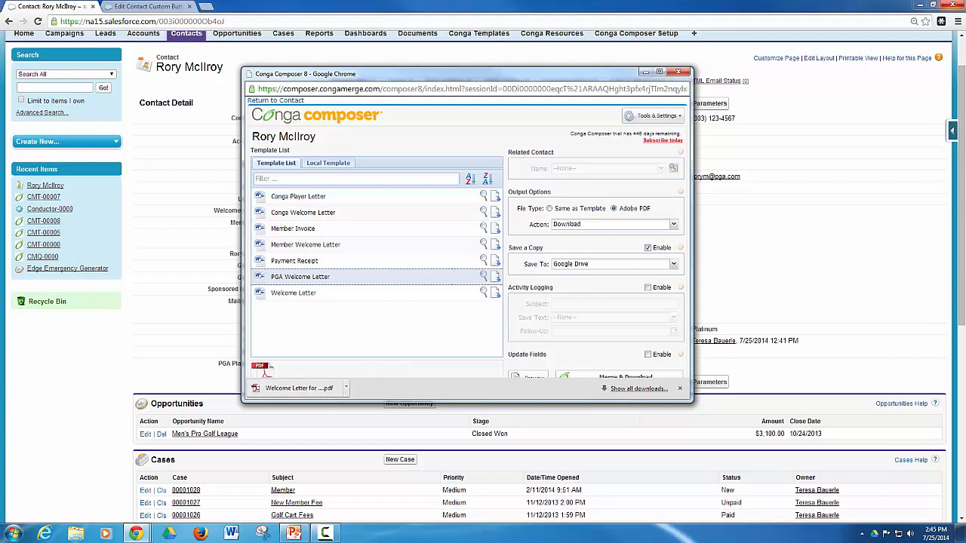
left_click_drag(584, 3, 273, 4)
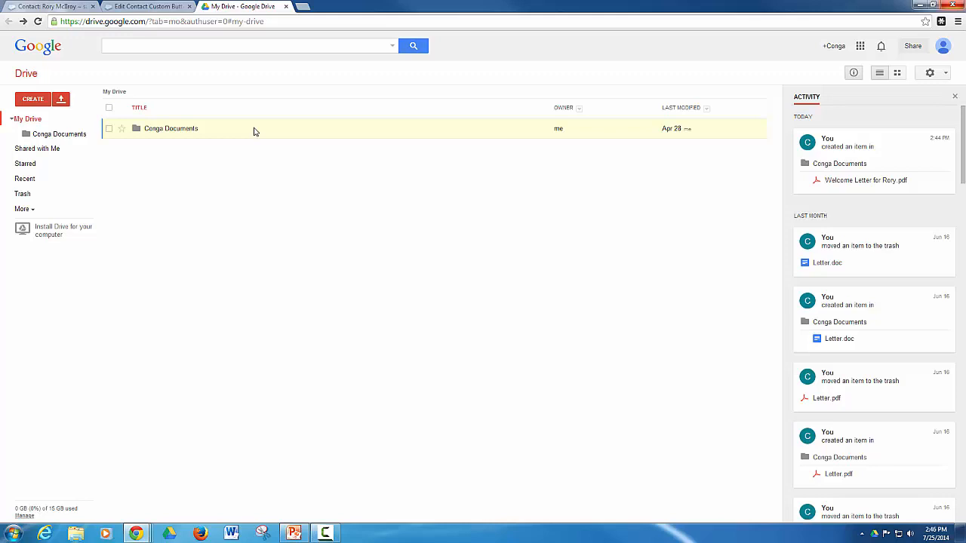
Preview the welcome letter PDF in Conga Documents, then close the preview and the Drive tab.
left_click(182, 132)
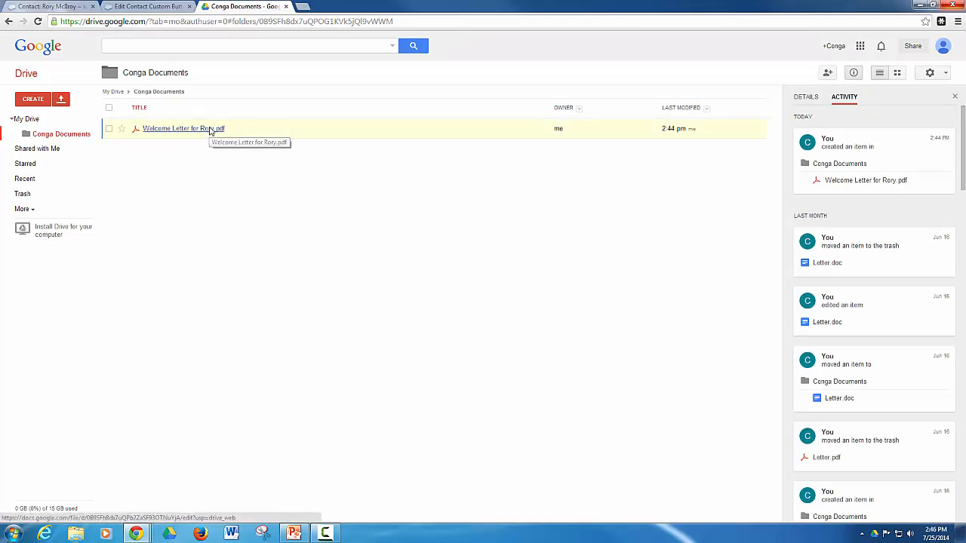
left_click(210, 129)
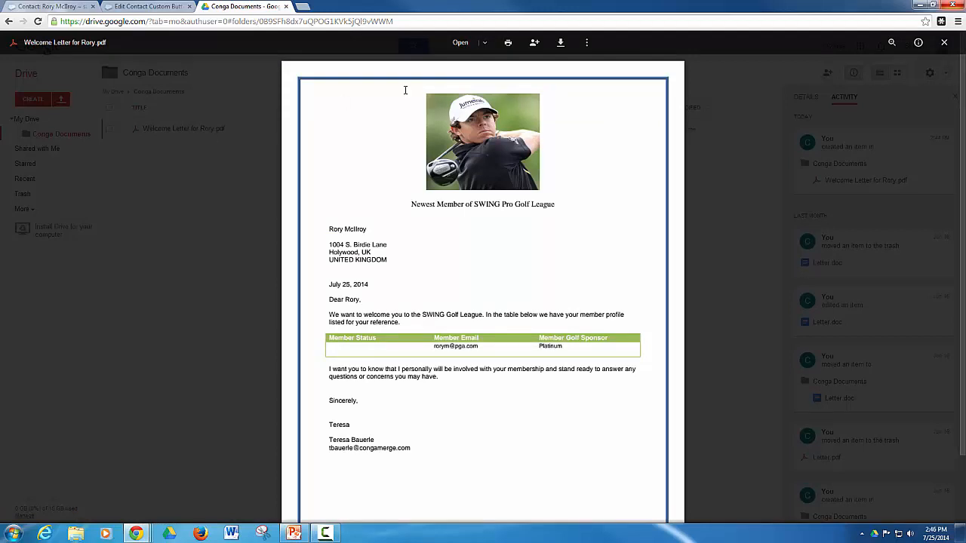
left_click(944, 42)
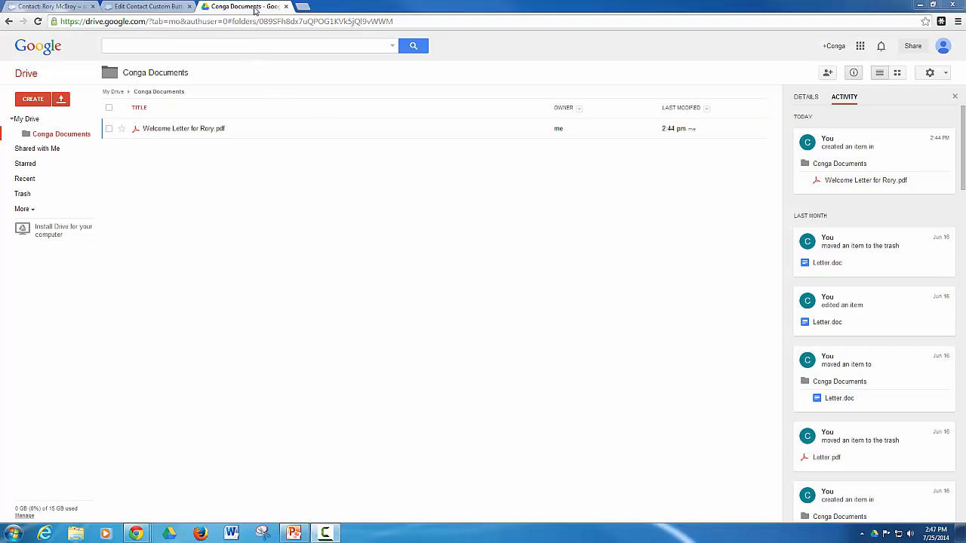
left_click(285, 6)
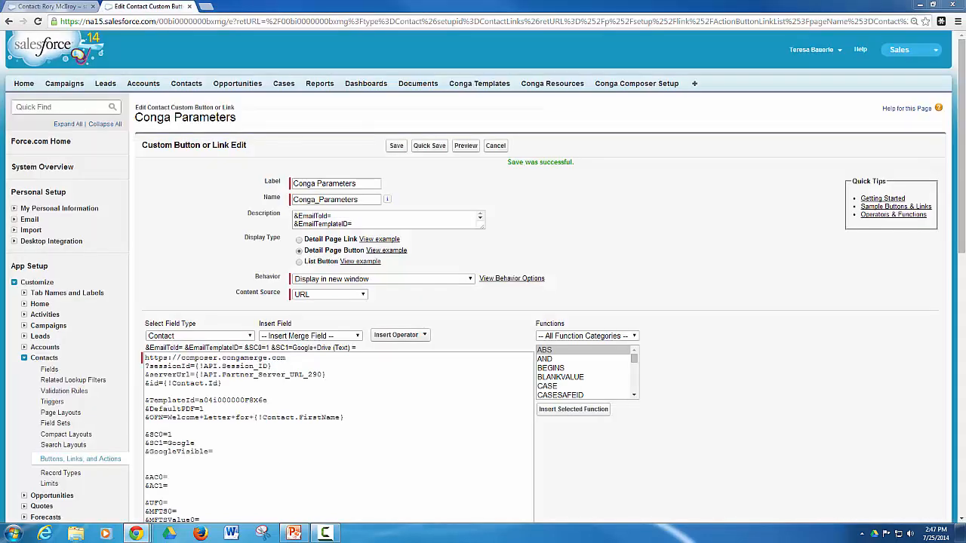
Append 1 after &GoogleVisible= in the button URL, quick-save, and reload the golfer's contact record.
scroll(628, 206, "down", 3)
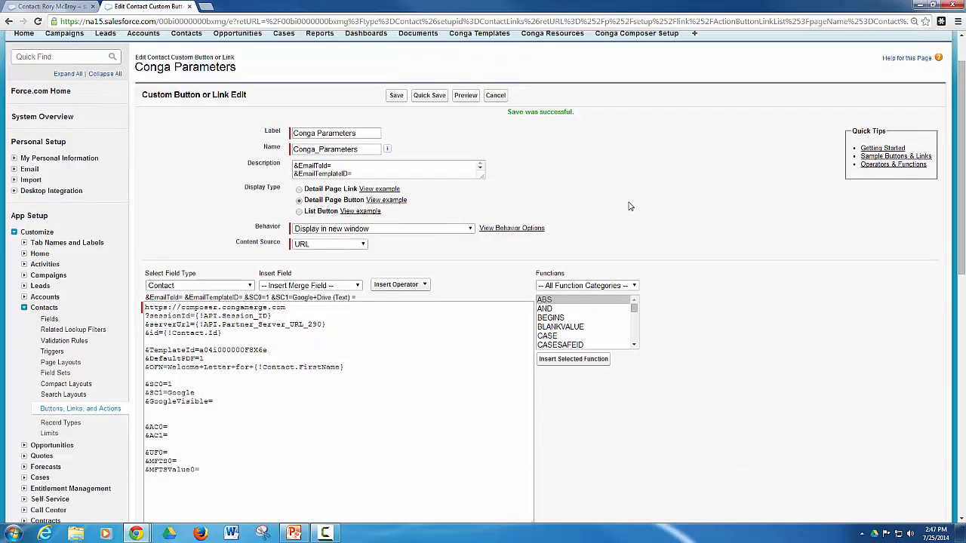
left_click(231, 352)
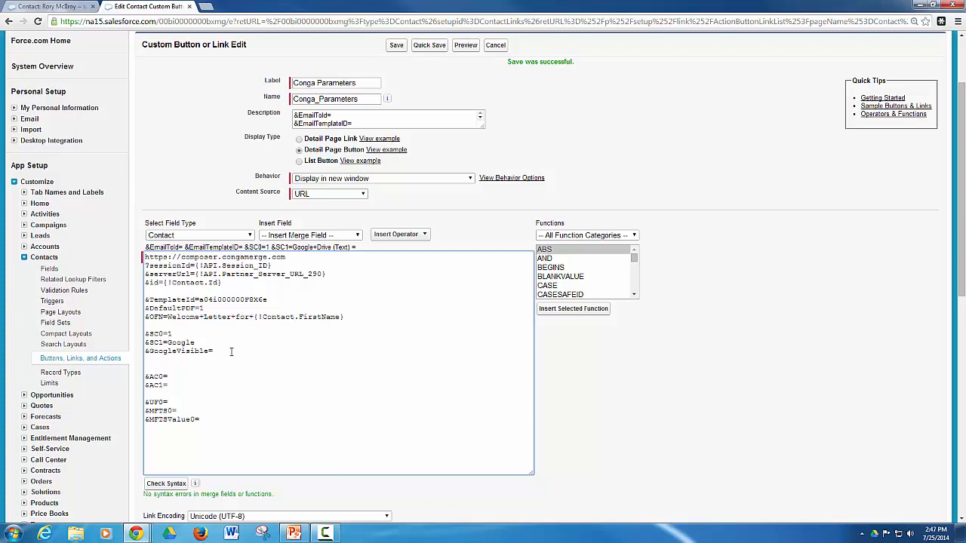
type("1")
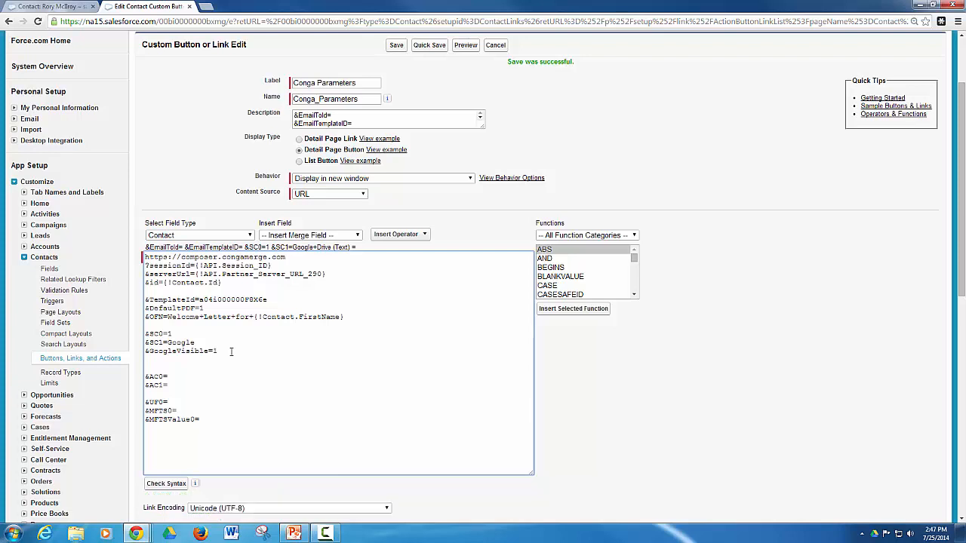
left_click(428, 45)
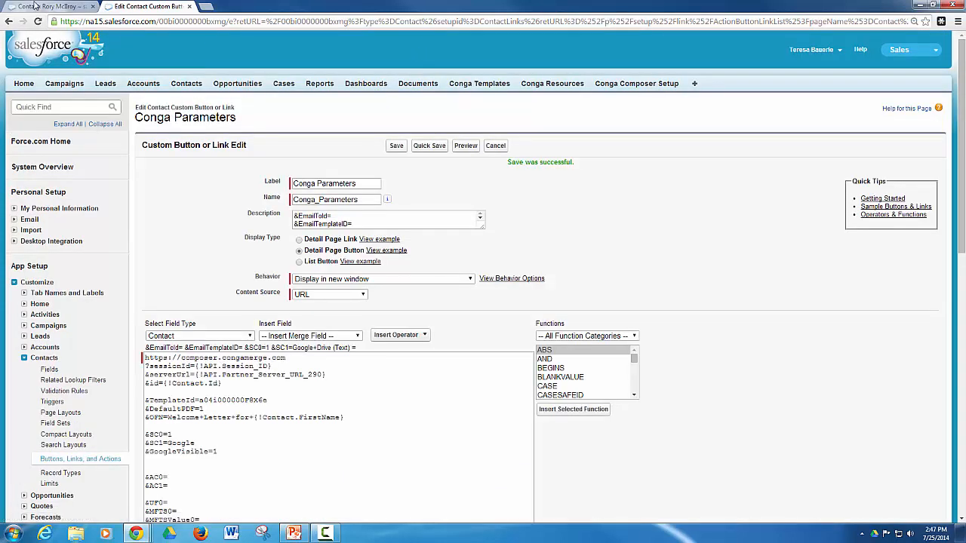
left_click(34, 5)
left_click(37, 21)
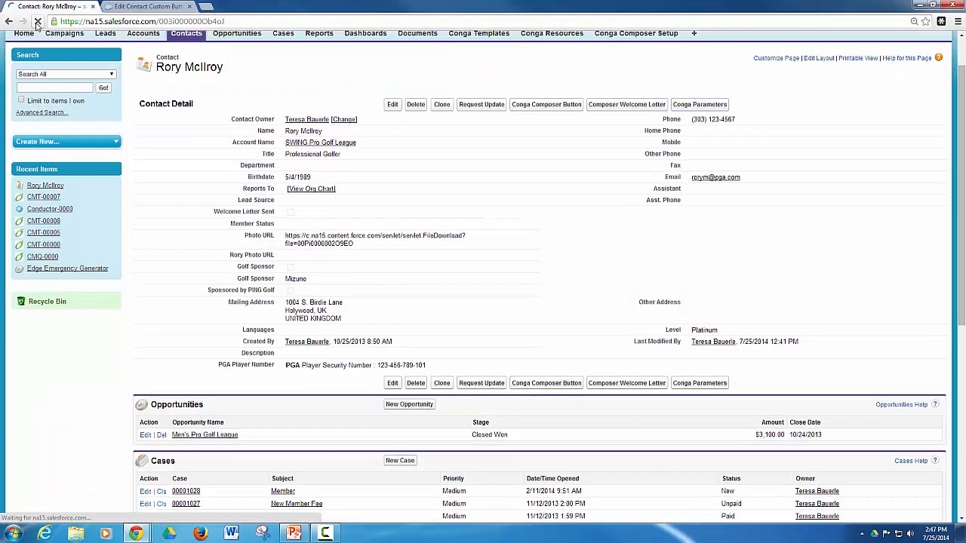
Launch Conga Composer from the contact and merge the welcome letter to Google Docs as a PDF.
left_click(685, 110)
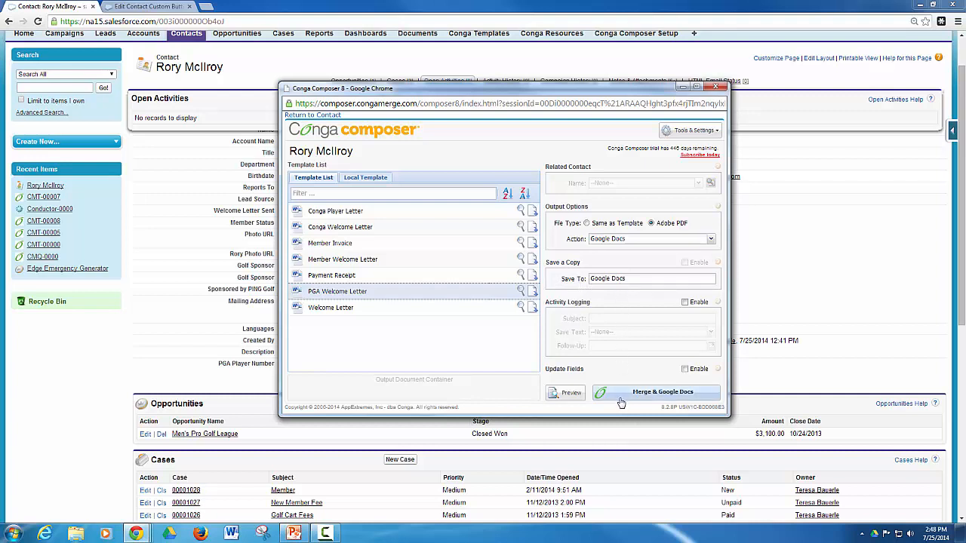
left_click(676, 393)
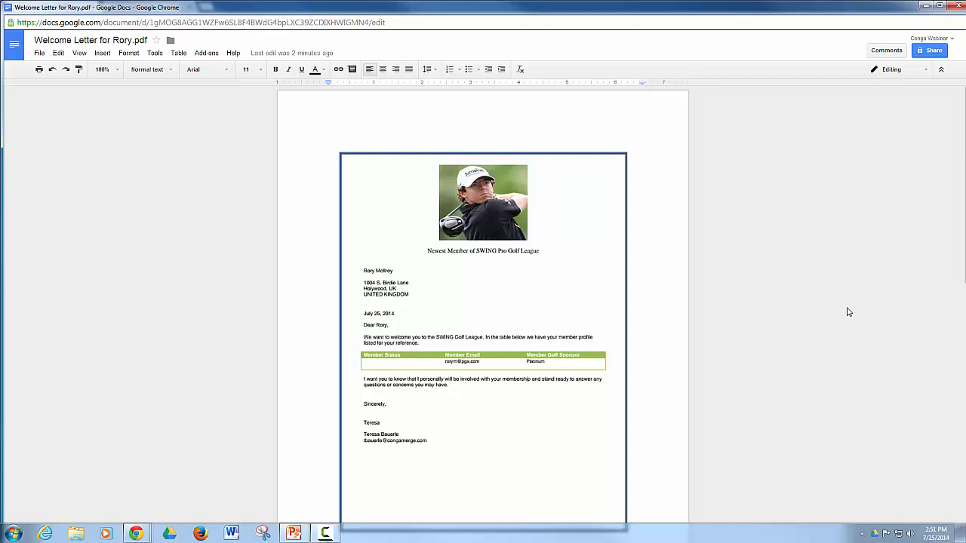
Scroll through the merged welcome letter in Google Docs, then close it.
scroll(848, 312, "down", 1)
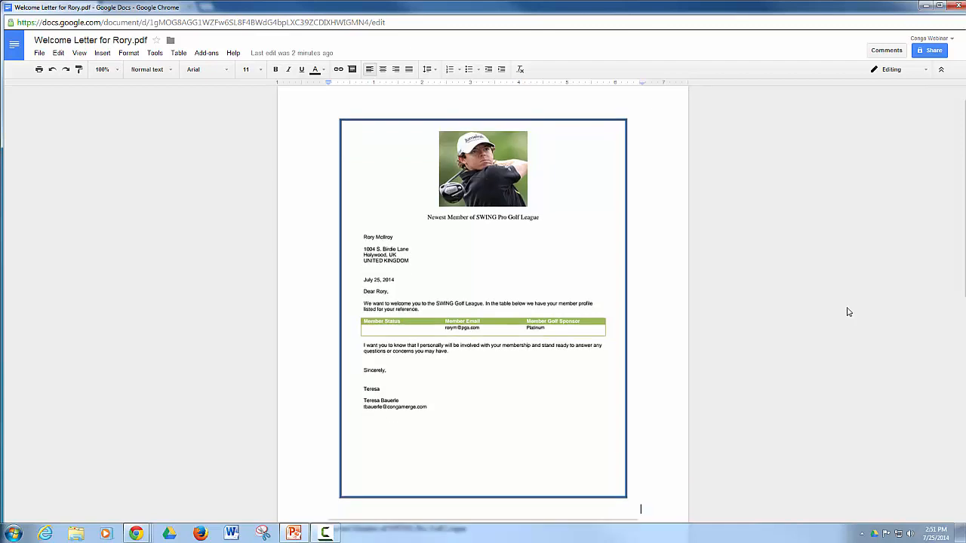
left_click(957, 6)
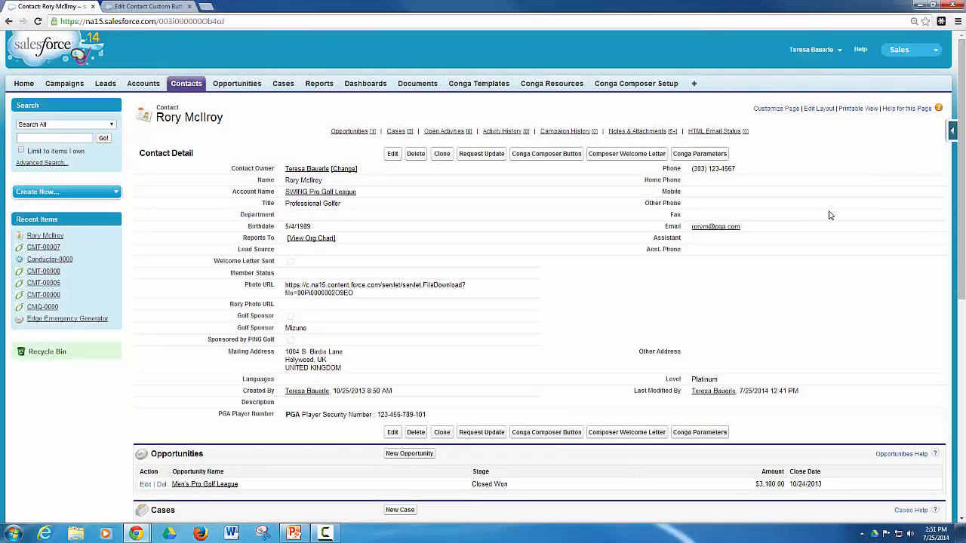
In the button editor, set &AC0=1 and enter Sent+Welcome+Letter+to after &AC1=.
left_click(127, 6)
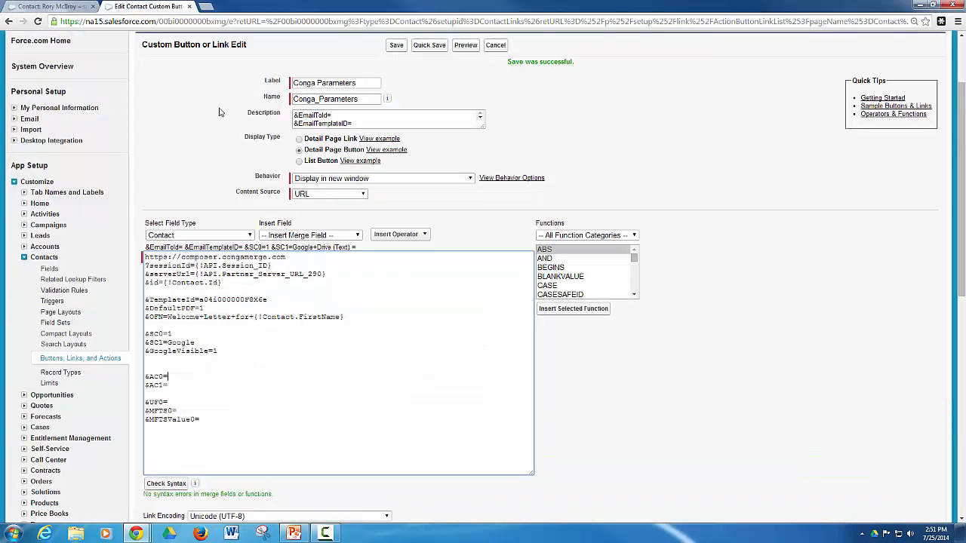
left_click(217, 374)
type("1")
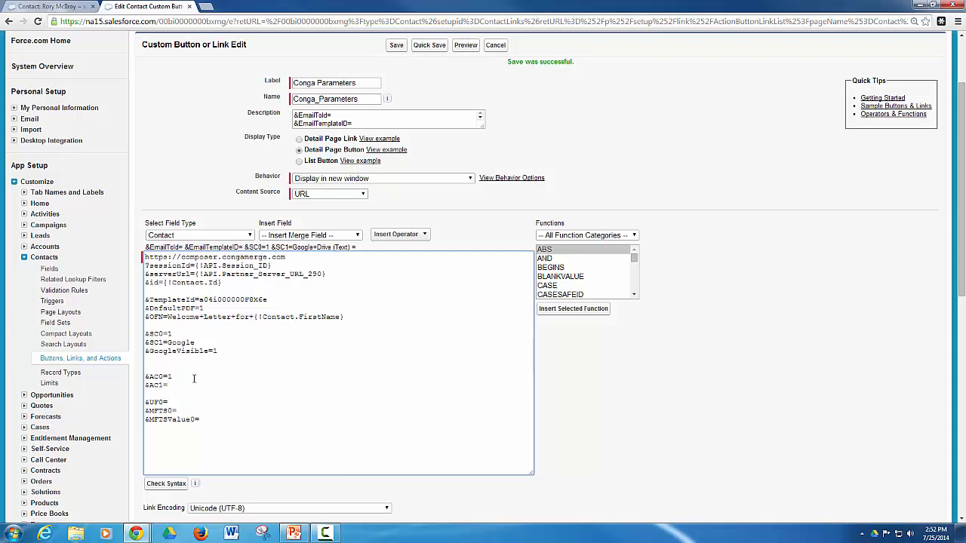
type("Sent+Welcome+I")
type("etter+to+")
Append the Contact First Name merge field to &AC1, quick-save, and reload the contact.
left_click(354, 237)
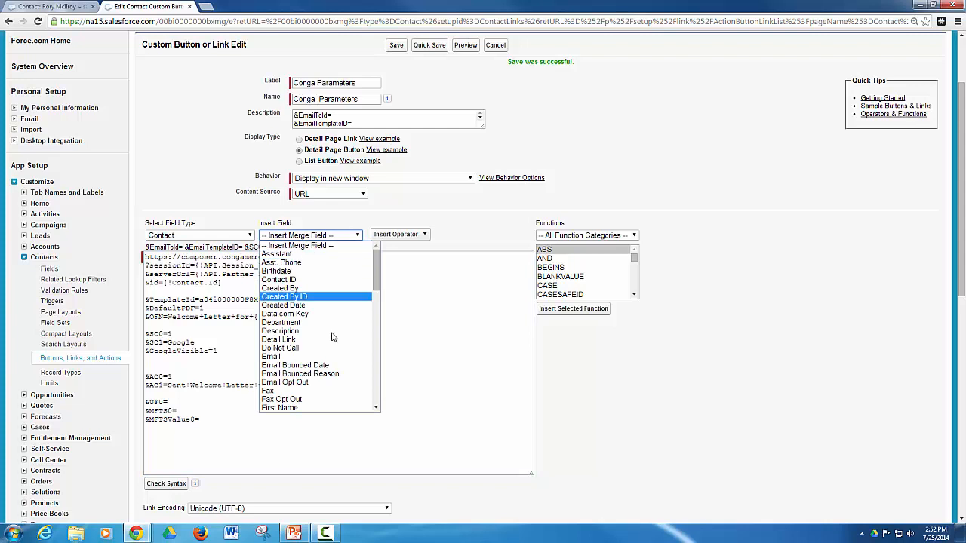
left_click(330, 408)
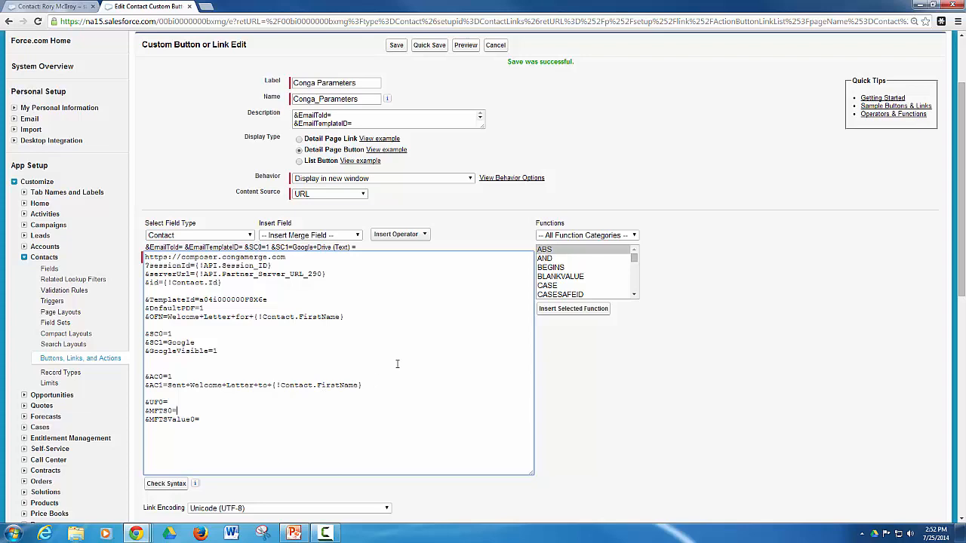
scroll(410, 358, "up", 2)
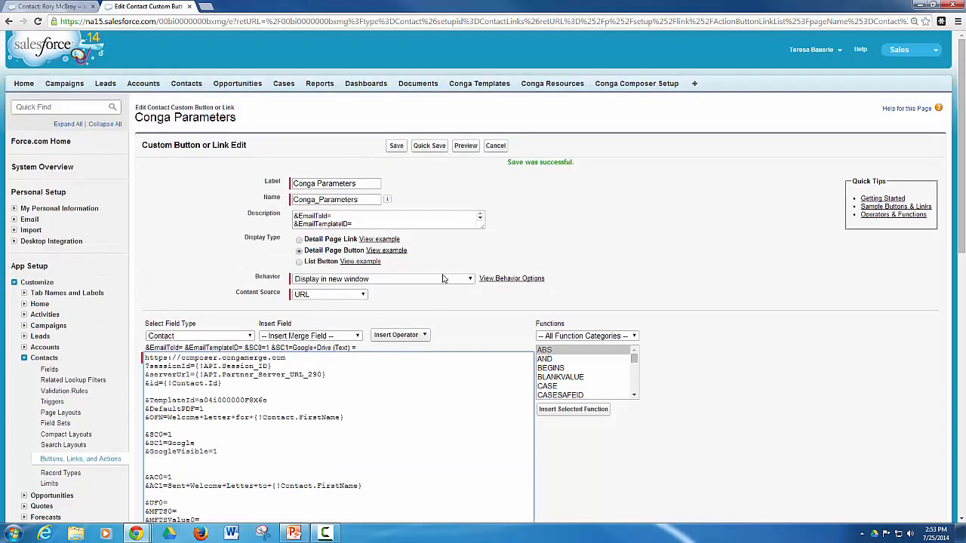
left_click(441, 146)
scroll(301, 370, "down", 1)
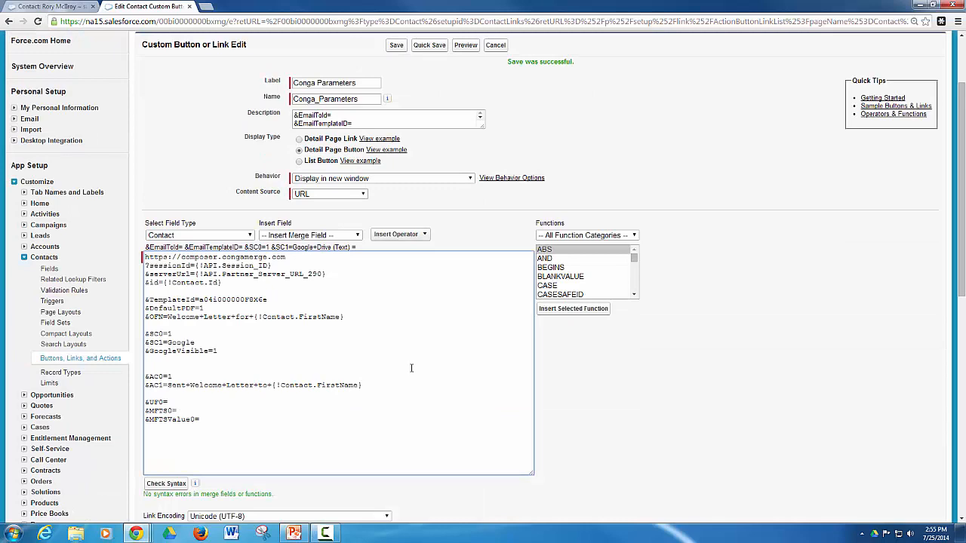
scroll(425, 364, "up", 3)
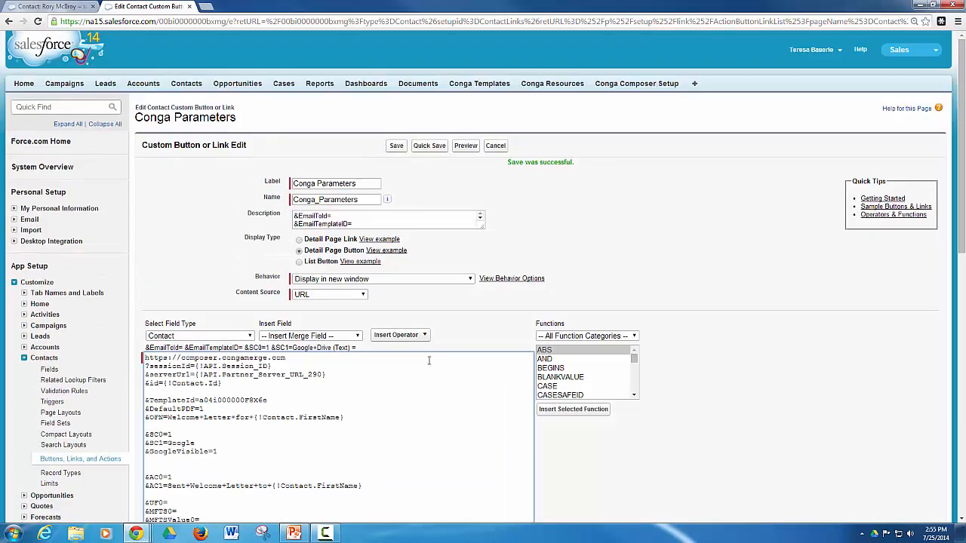
left_click(41, 6)
left_click(37, 21)
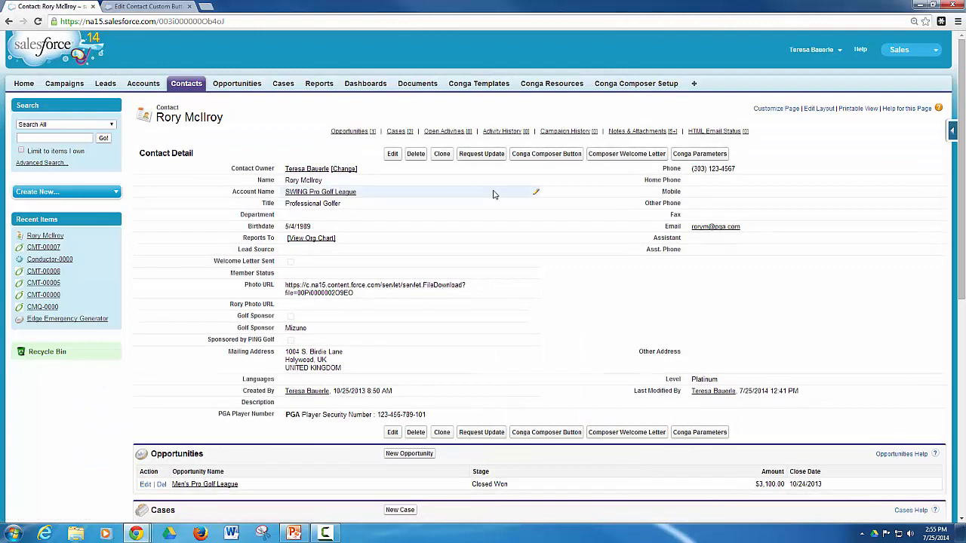
Rerun Conga Composer with Activity Logging enabled, merge to Google Docs, and close the letter.
left_click(698, 154)
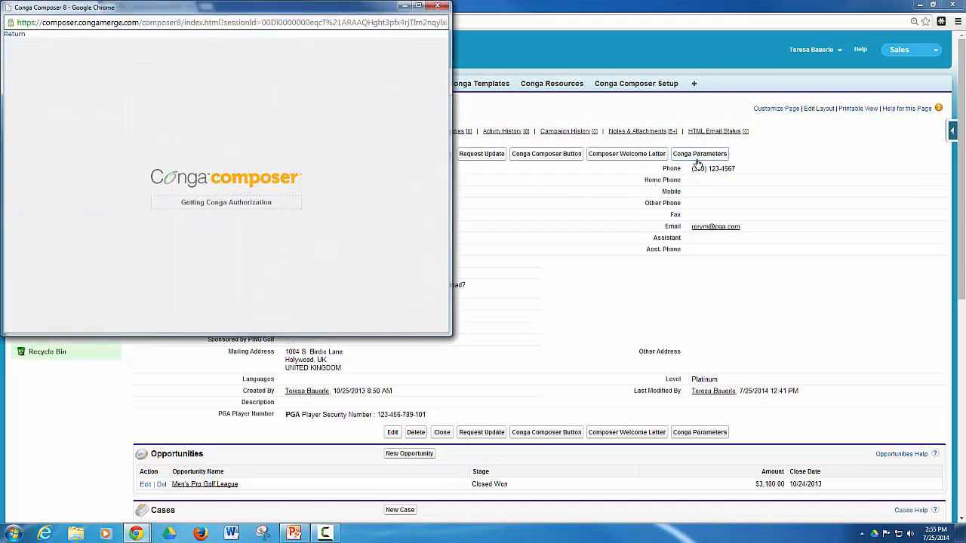
left_click_drag(306, 9, 539, 100)
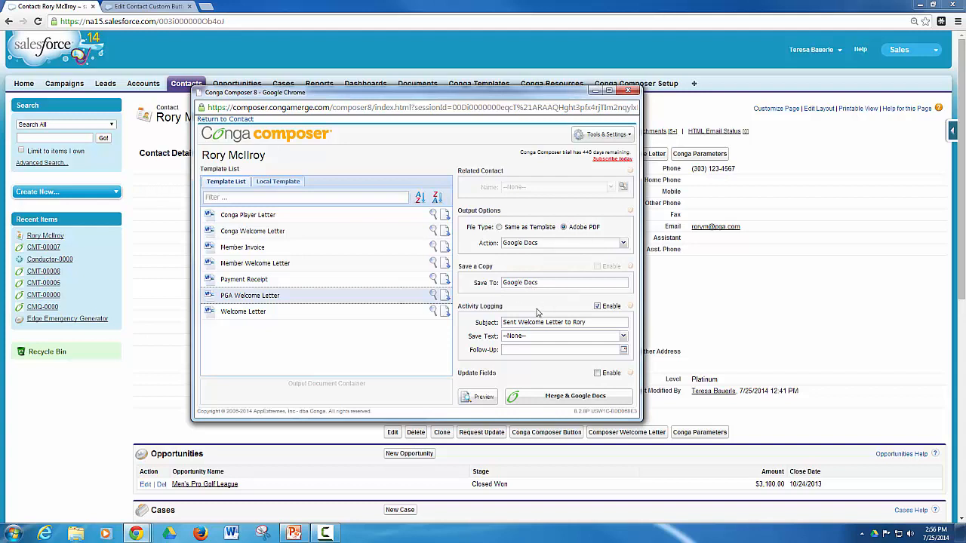
left_click(598, 307)
left_click(573, 403)
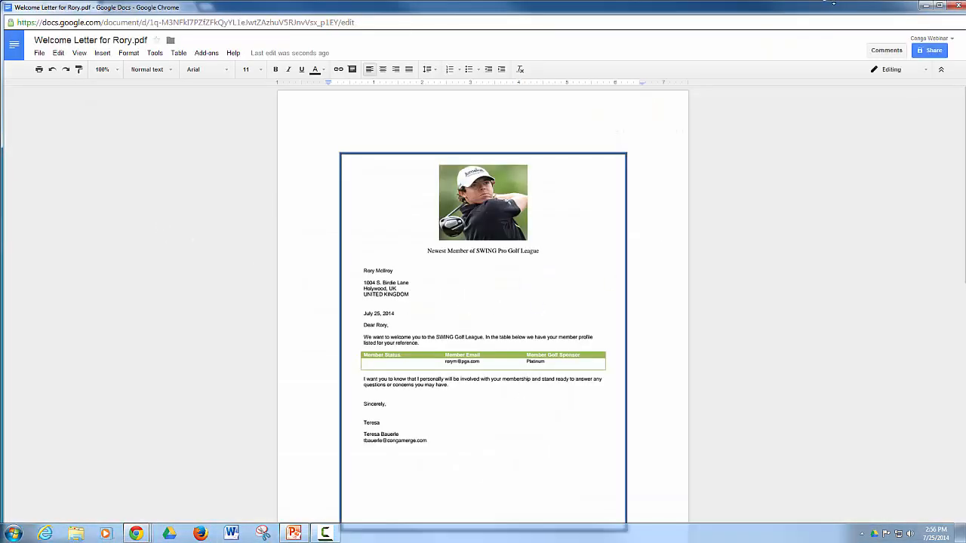
left_click(958, 6)
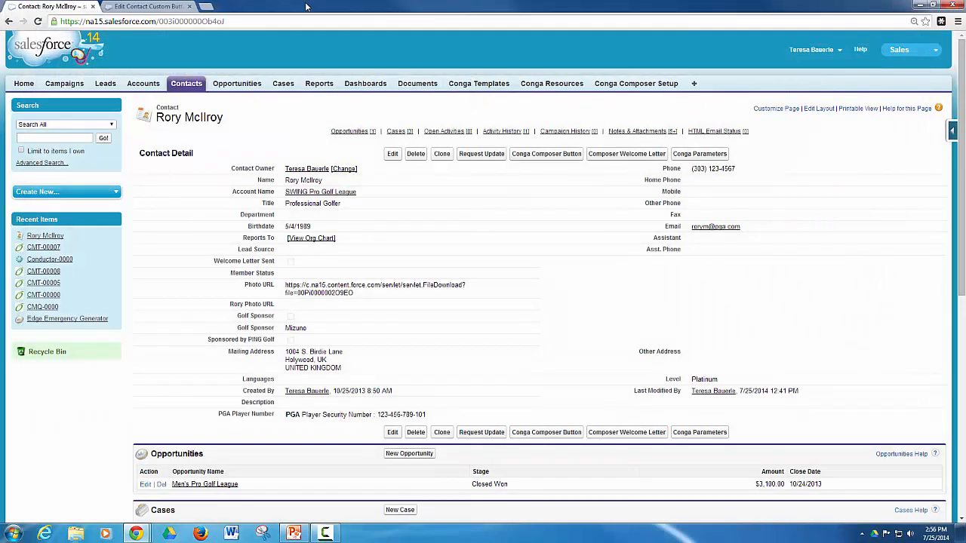
Reload the contact and confirm the completed 'Sent Welcome Letter' task dated 7/25/2014 in Activity History.
left_click(38, 21)
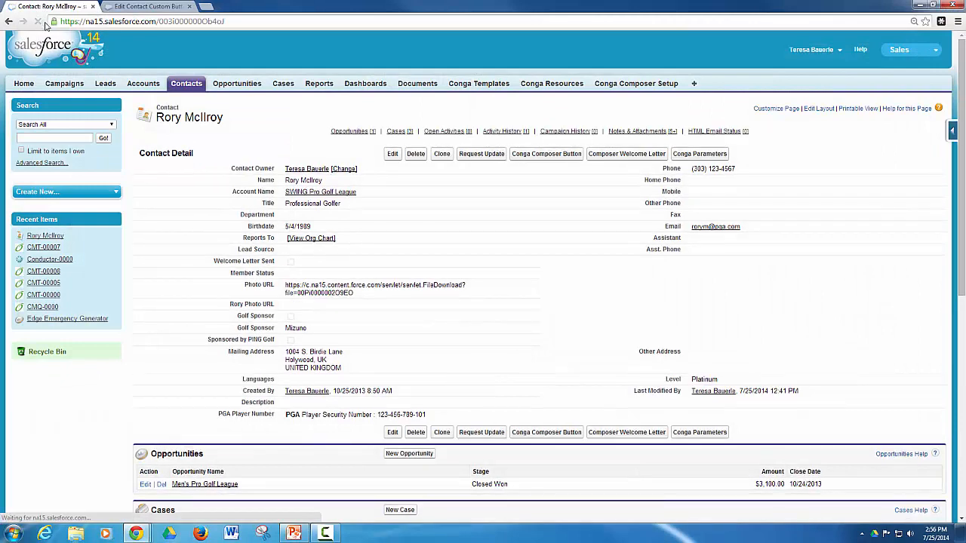
scroll(290, 272, "down", 2)
scroll(290, 274, "down", 2)
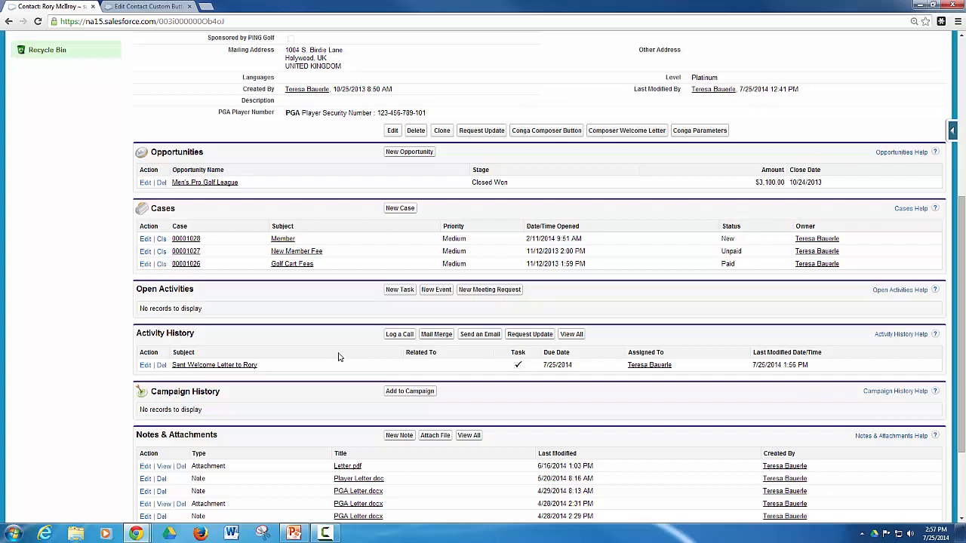
scroll(339, 356, "up", 4)
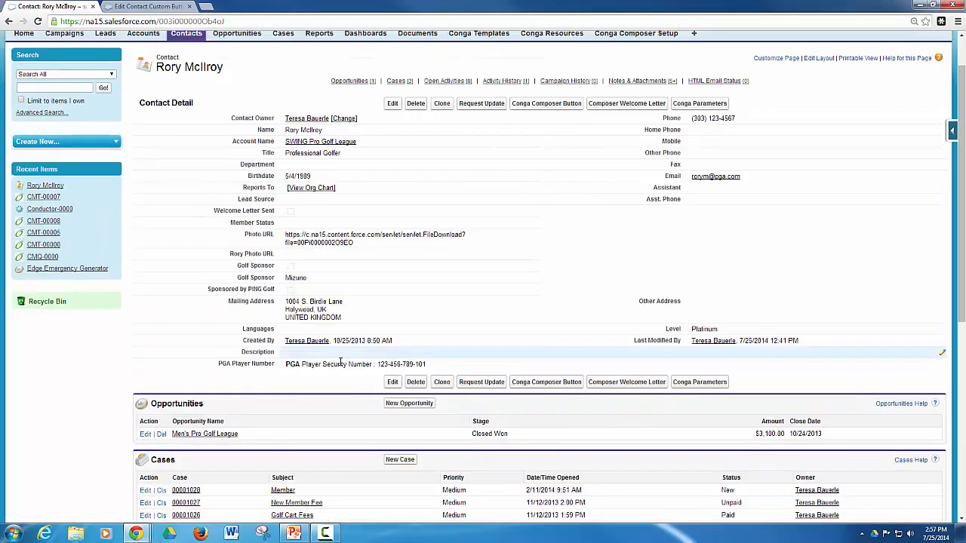
scroll(341, 370, "down", 4)
scroll(342, 381, "down", 1)
scroll(344, 379, "up", 5)
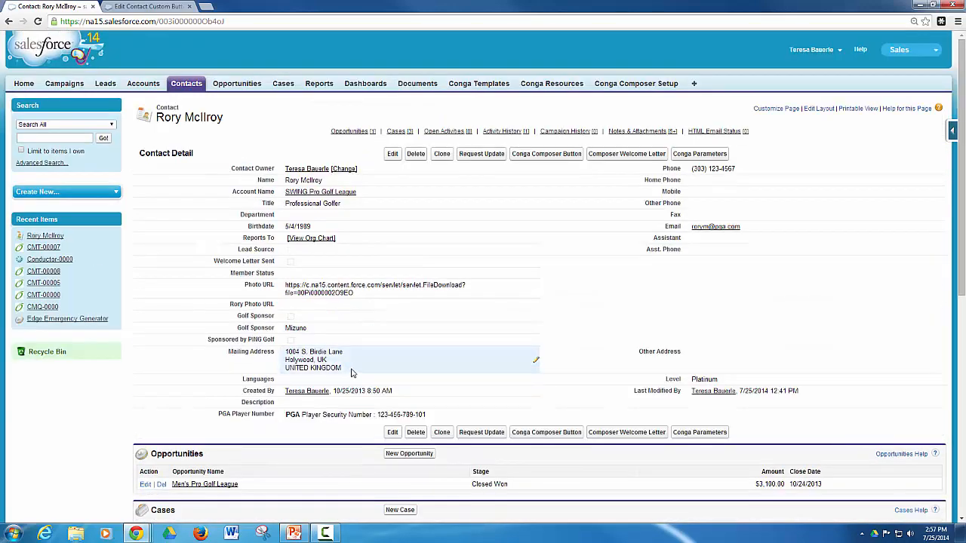
Set &UF0=1 in the Conga Parameters button URL, then go back to the contact record.
left_click(147, 6)
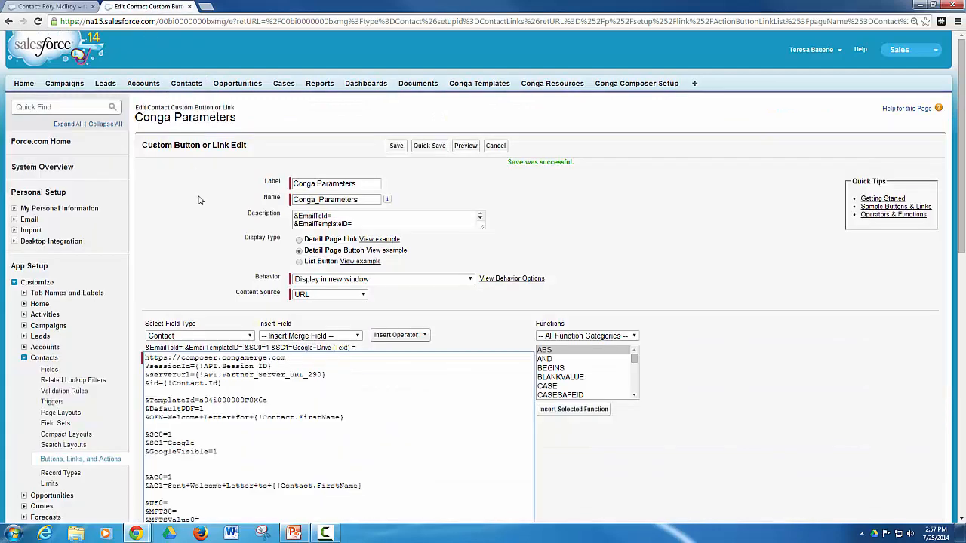
scroll(202, 224, "down", 2)
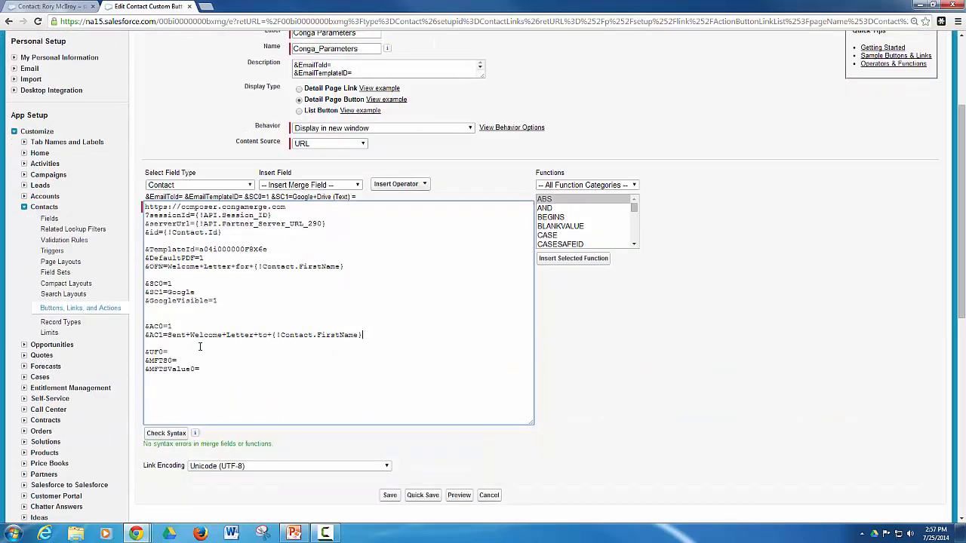
scroll(204, 347, "down", 1)
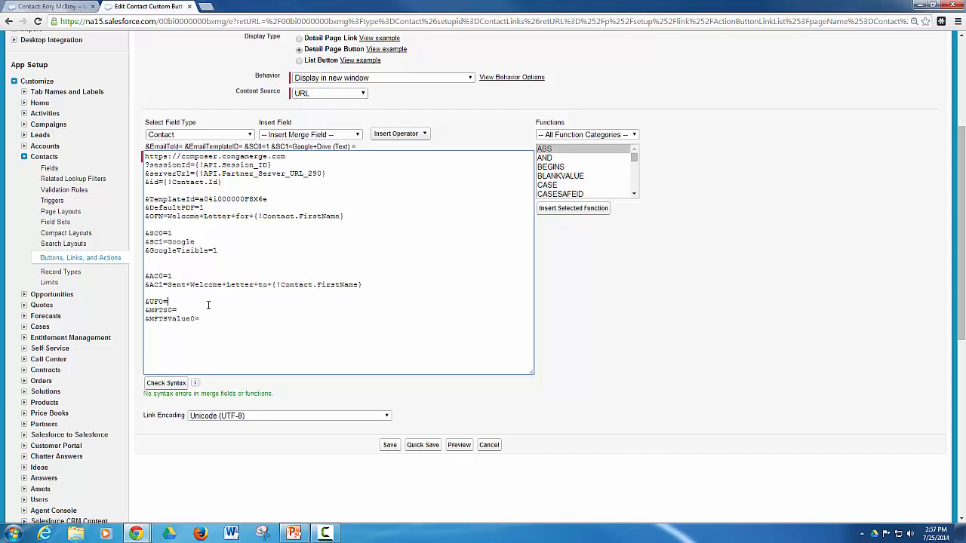
type("1")
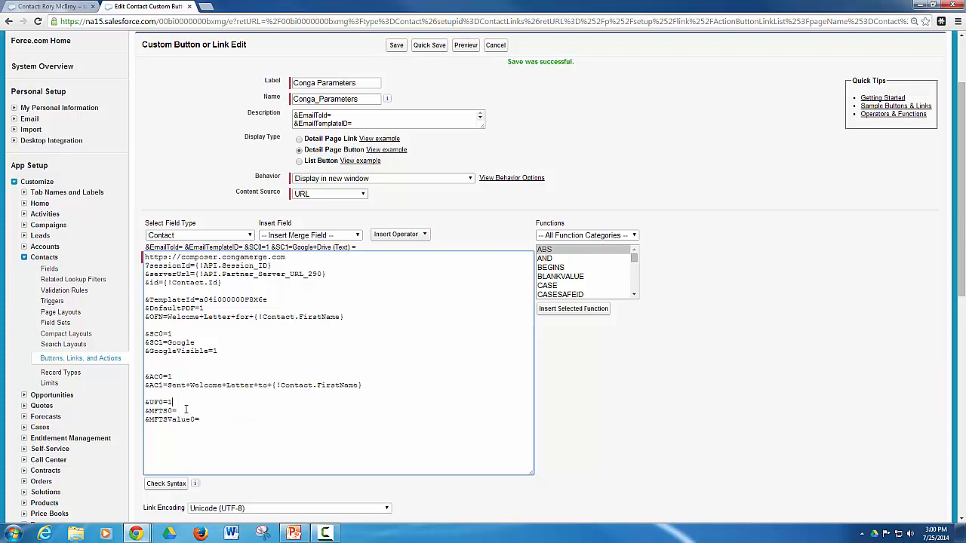
left_click(42, 5)
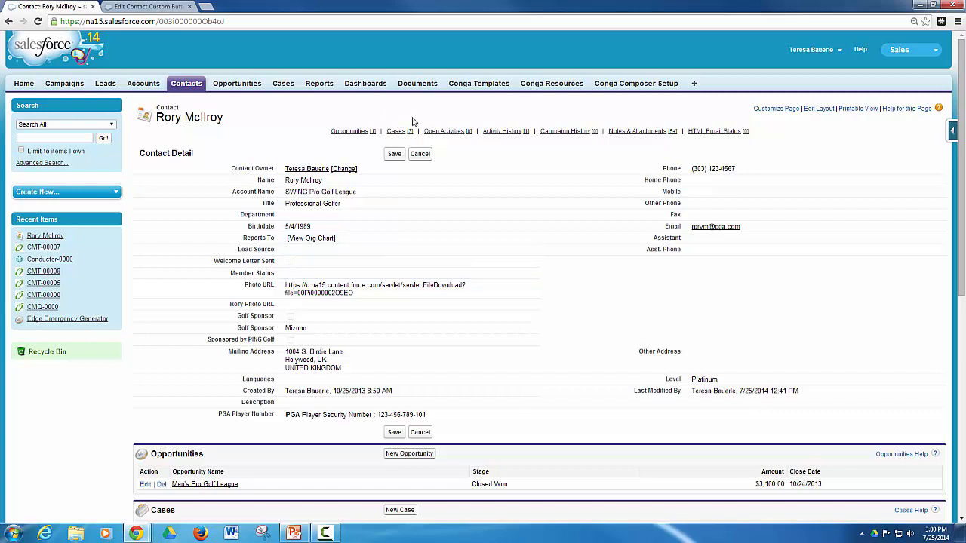
Open Setup from the user menu in a new browser tab.
left_click(806, 50)
right_click(778, 77)
left_click(801, 81)
left_click(168, 7)
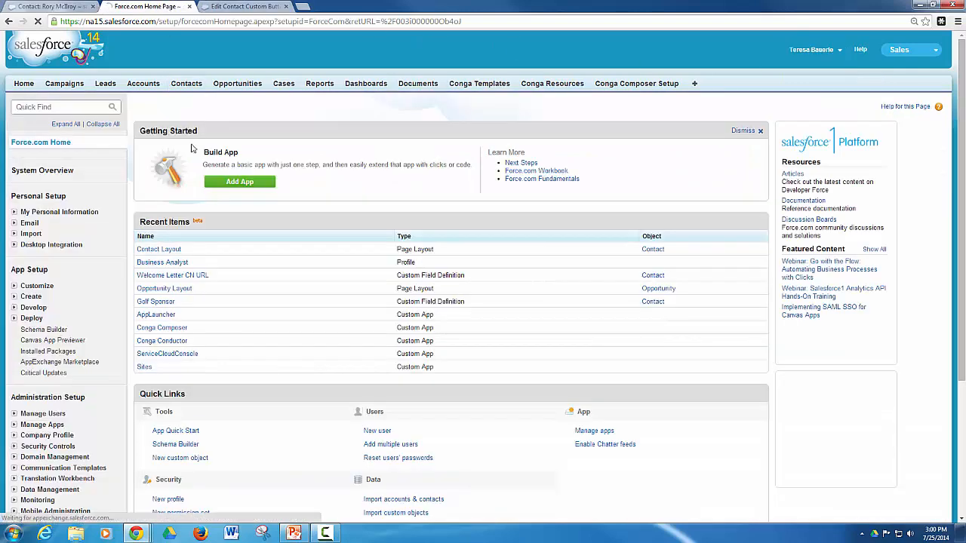
Navigate to Customize > Contacts > Fields in Setup.
scroll(45, 226, "down", 1)
left_click(14, 237)
scroll(17, 240, "down", 1)
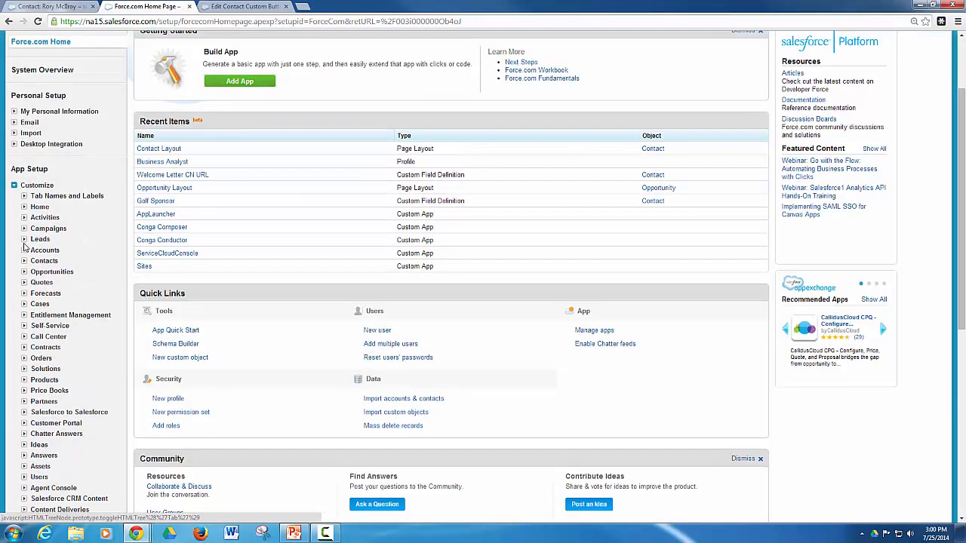
left_click(23, 262)
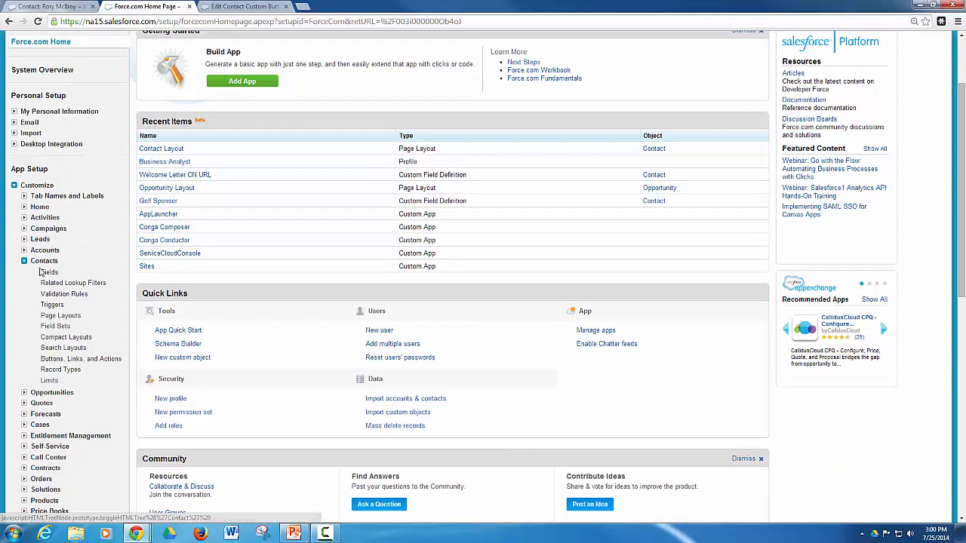
left_click(49, 273)
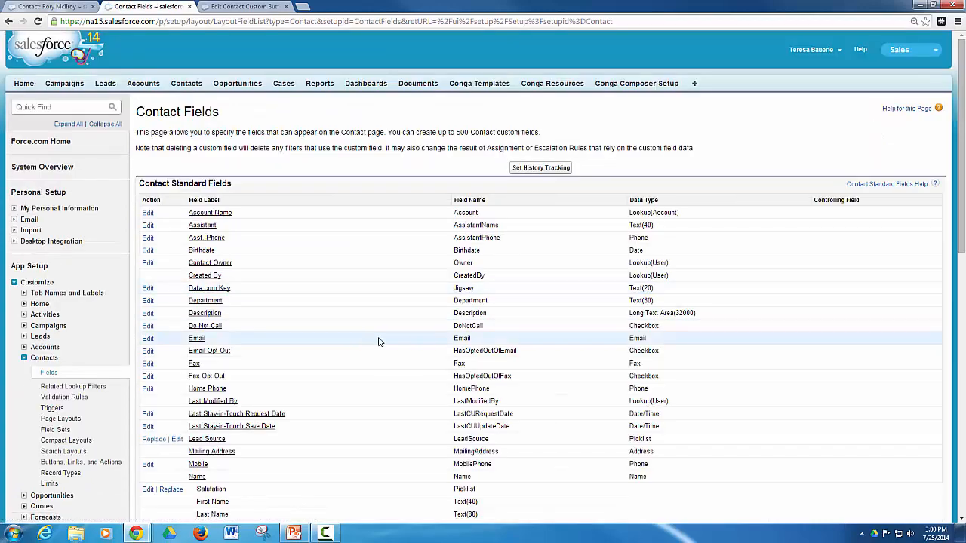
Copy the Member_Status__c API name and return to the button editor.
scroll(381, 339, "down", 5)
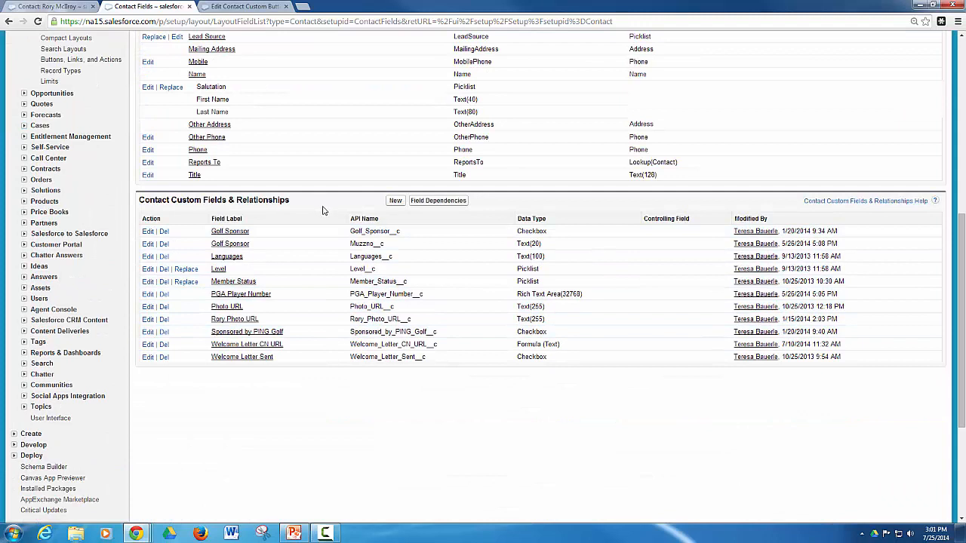
left_click_drag(348, 284, 410, 283)
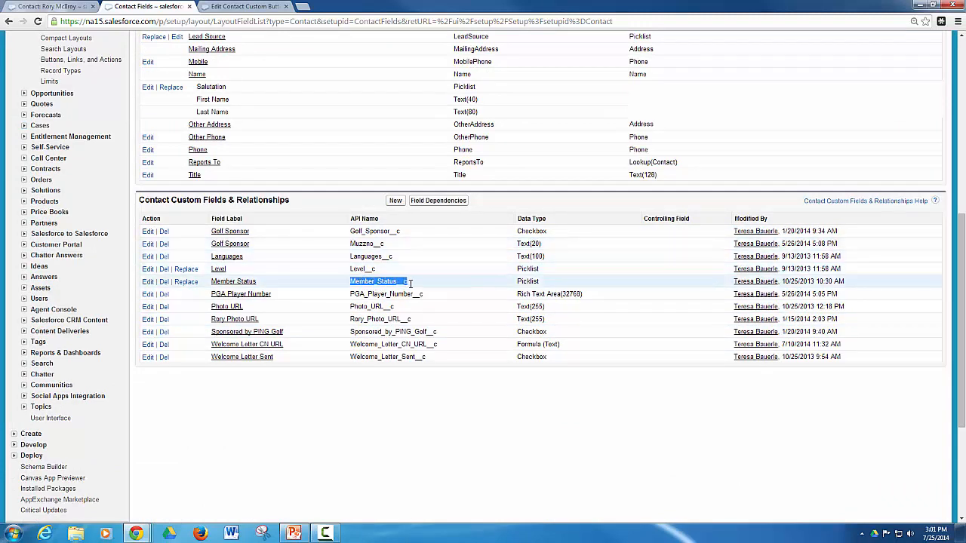
right_click(397, 285)
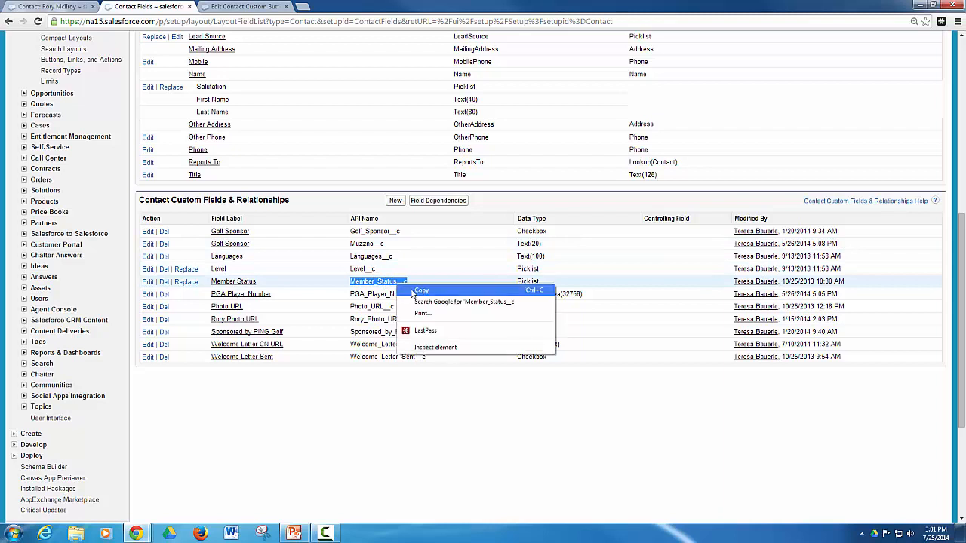
left_click(414, 293)
left_click(220, 6)
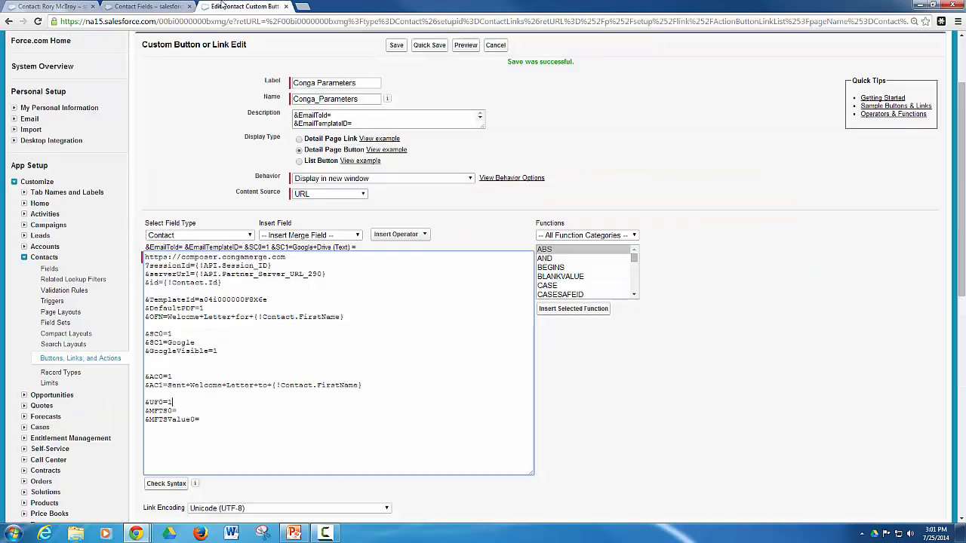
Paste Member_Status__c after &MFTS0= and check the contact's available Member Status values.
right_click(186, 408)
left_click(227, 299)
left_click(64, 6)
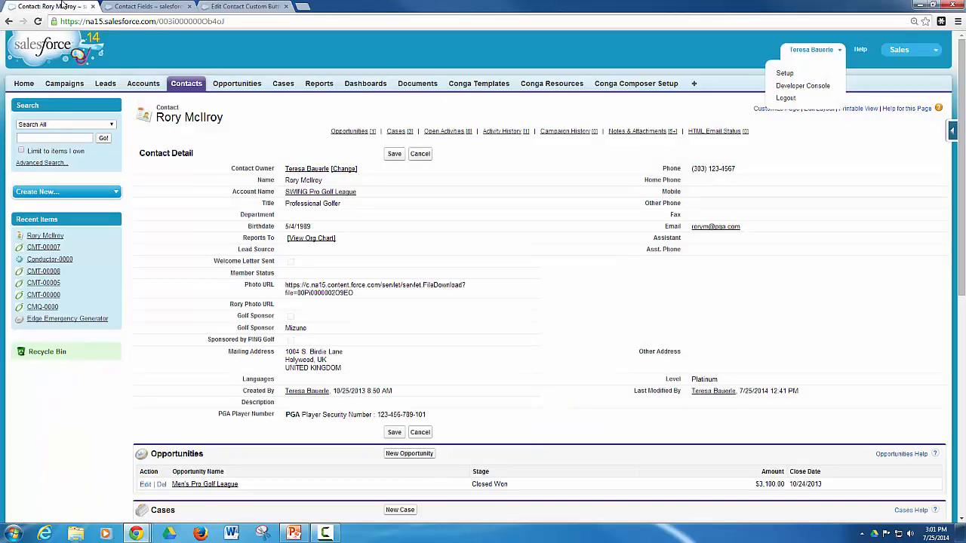
double_click(328, 276)
left_click(331, 276)
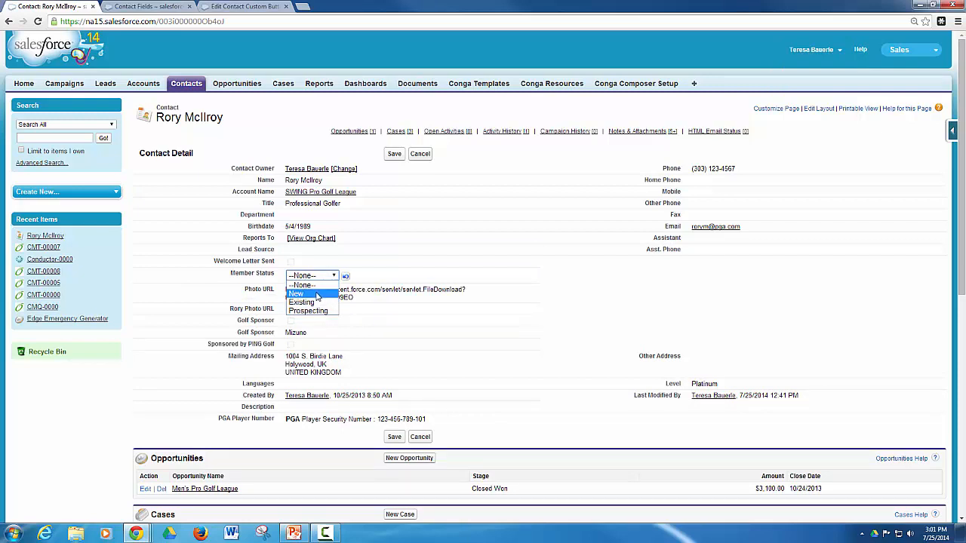
left_click(375, 264)
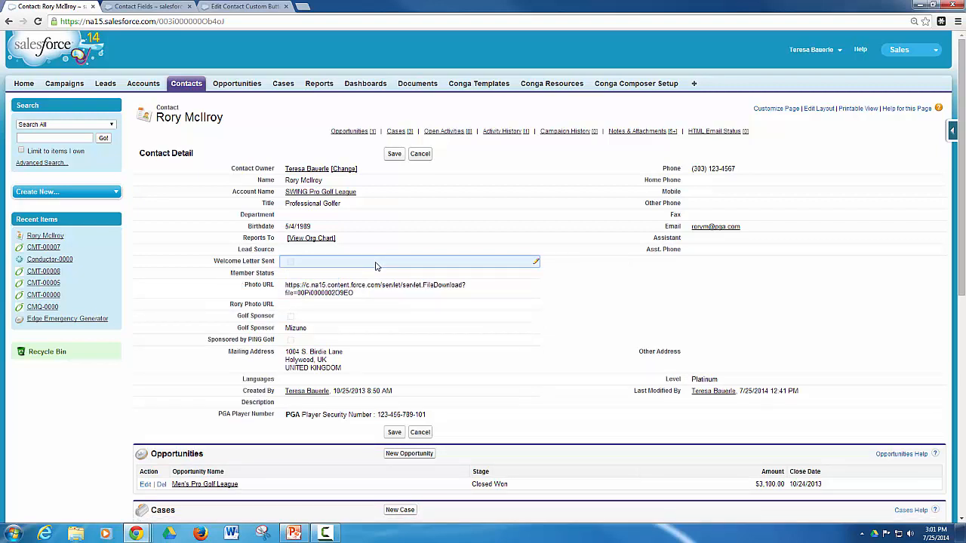
Enter New after &MFTSValue0=, quick-save the URL, and reload the contact.
left_click(240, 6)
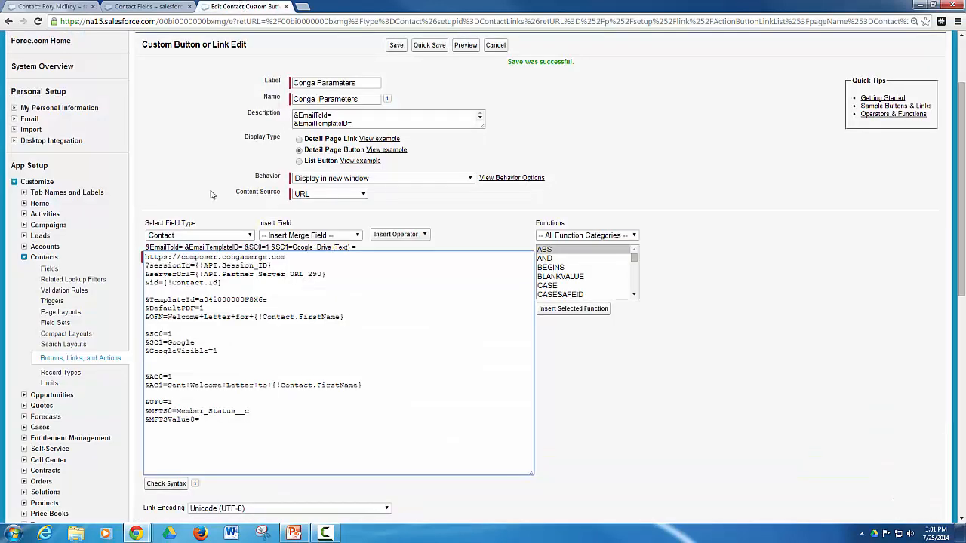
type("New")
left_click(420, 45)
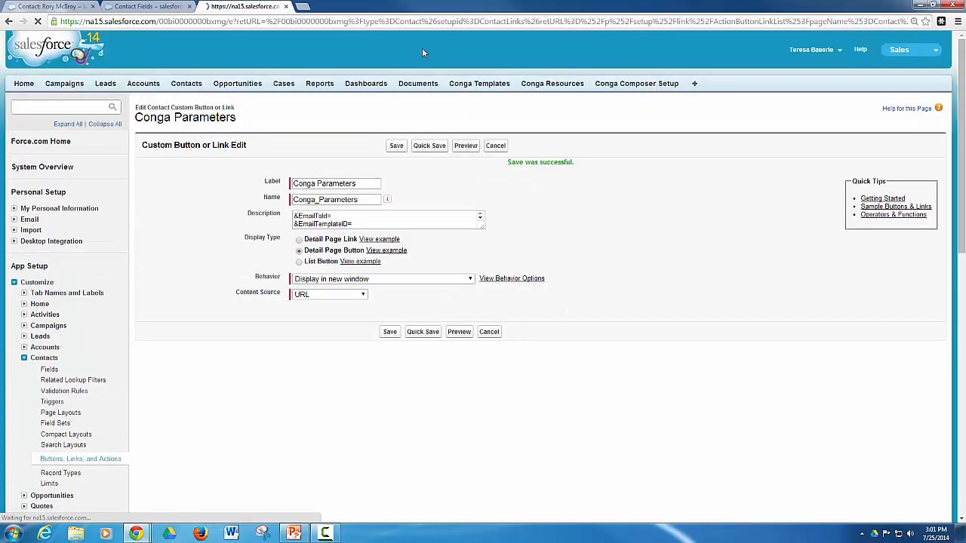
left_click(24, 9)
left_click(39, 21)
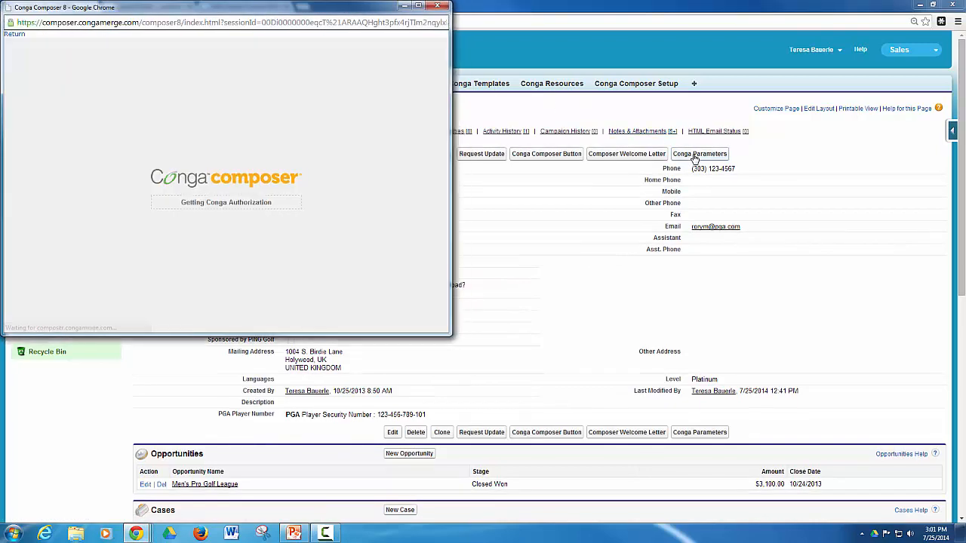
Merge the welcome letter to Google Docs from Conga Composer, then close the resulting document.
left_click_drag(347, 9, 398, 39)
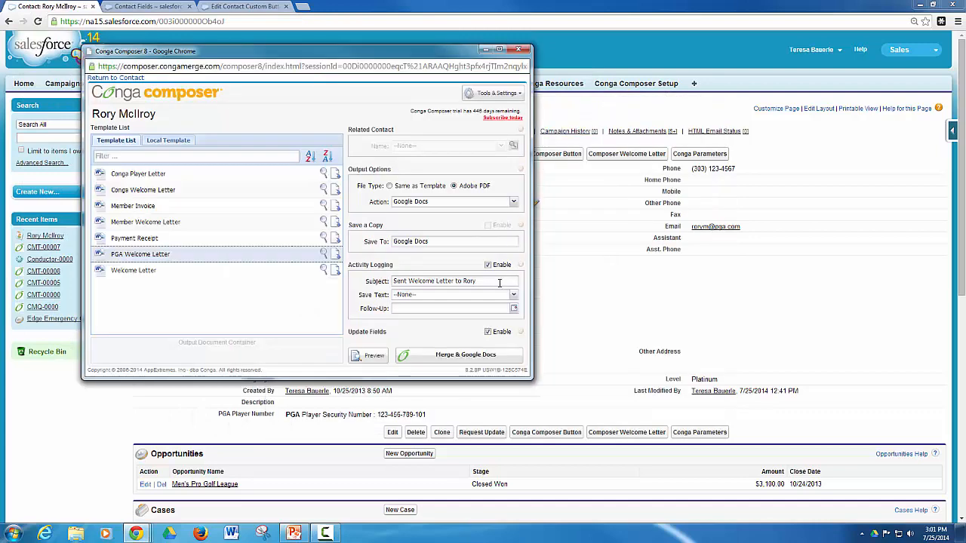
left_click(479, 356)
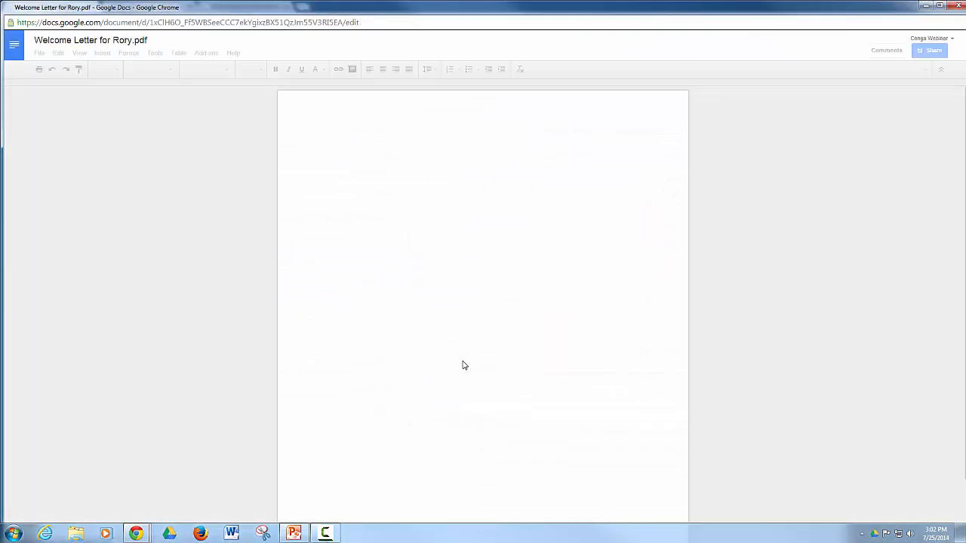
left_click(956, 9)
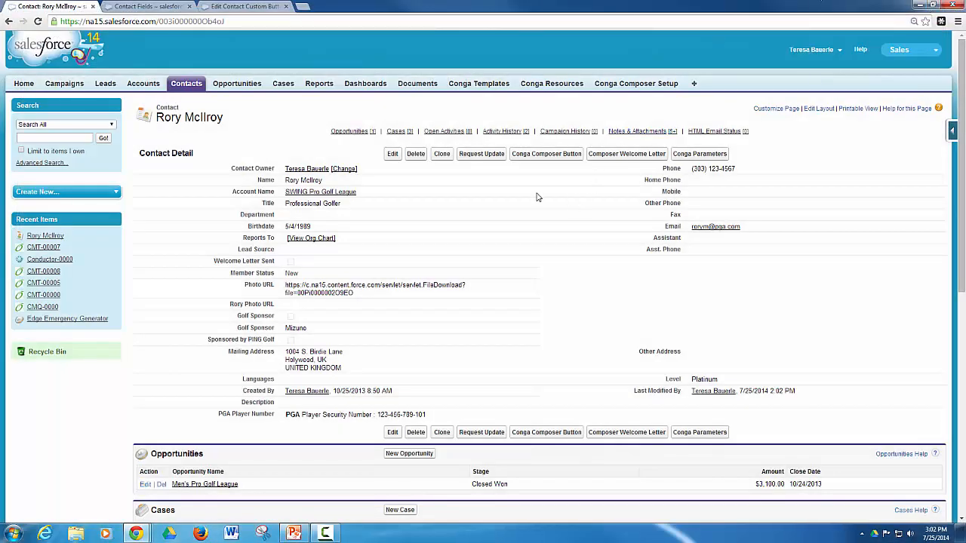
Reload the contact page to confirm its Member Status now reads New.
left_click(37, 21)
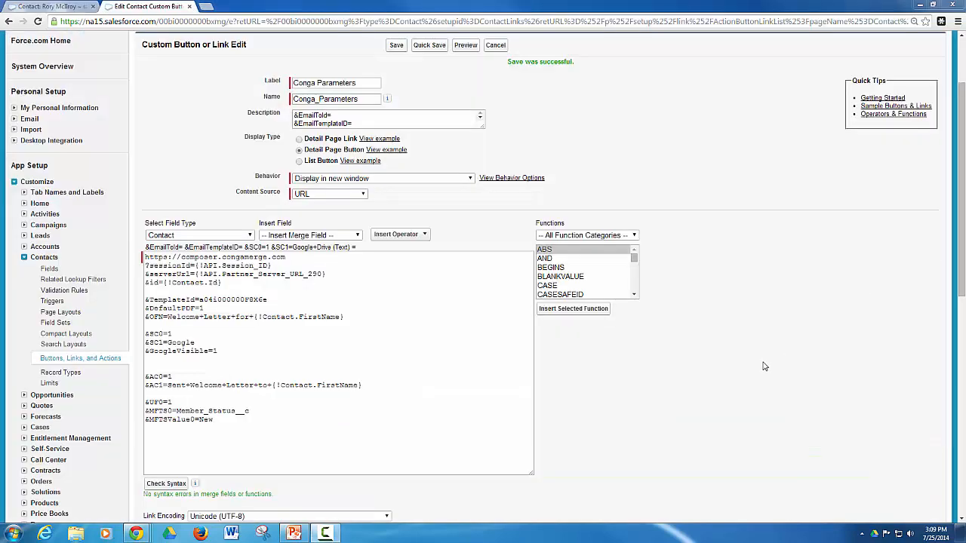
Copy the Description's &EmailToId= and &EmailTemplateID= lines and paste them below the button URL.
left_click(211, 438)
left_click(353, 123)
key("ctrl+a")
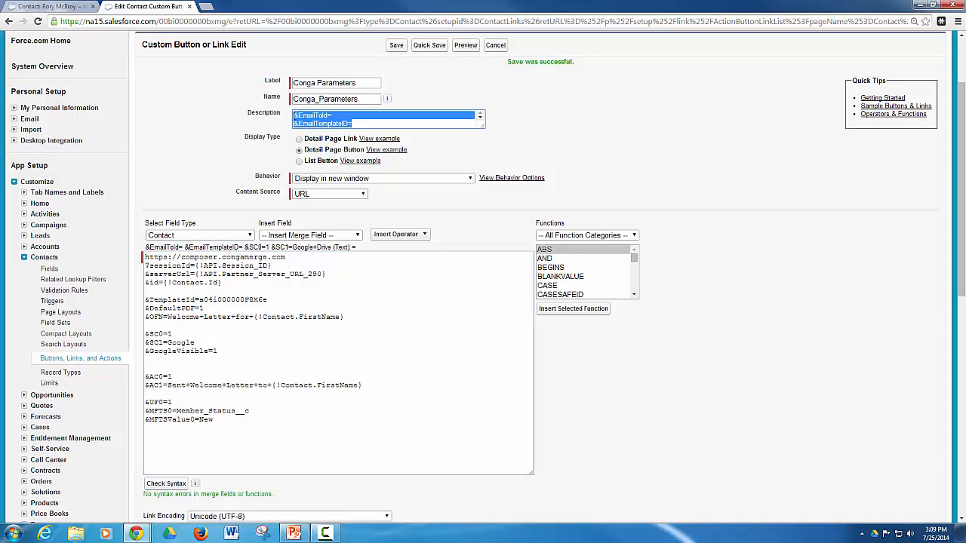
left_click(171, 451)
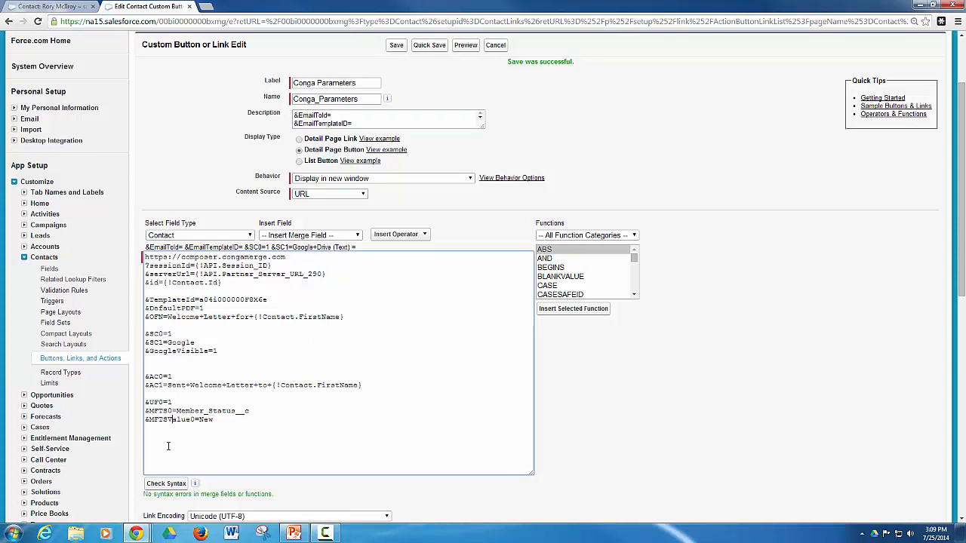
key("Return")
key("Return")
key("ctrl+v")
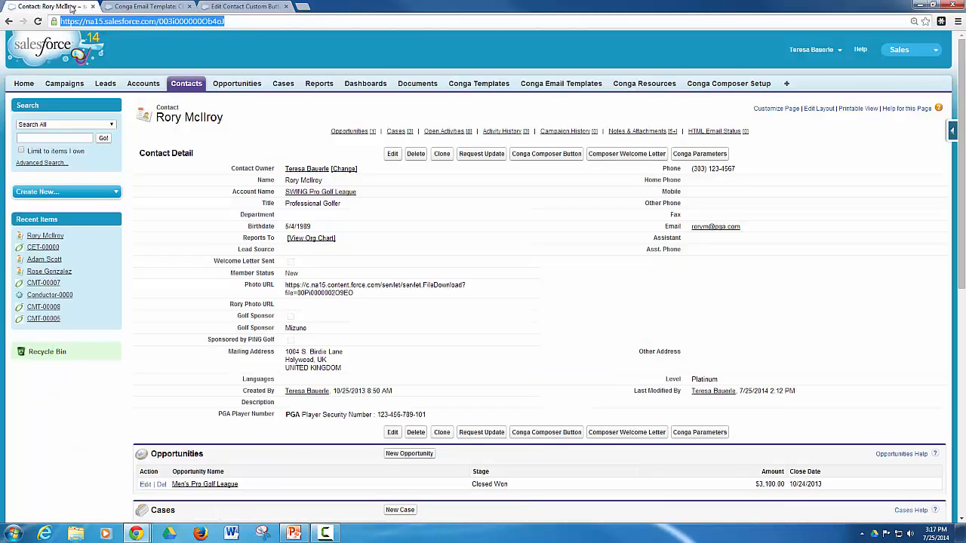
Take the contact's record ID from the page address and paste it after &EmailToId=.
left_click(173, 24)
double_click(173, 25)
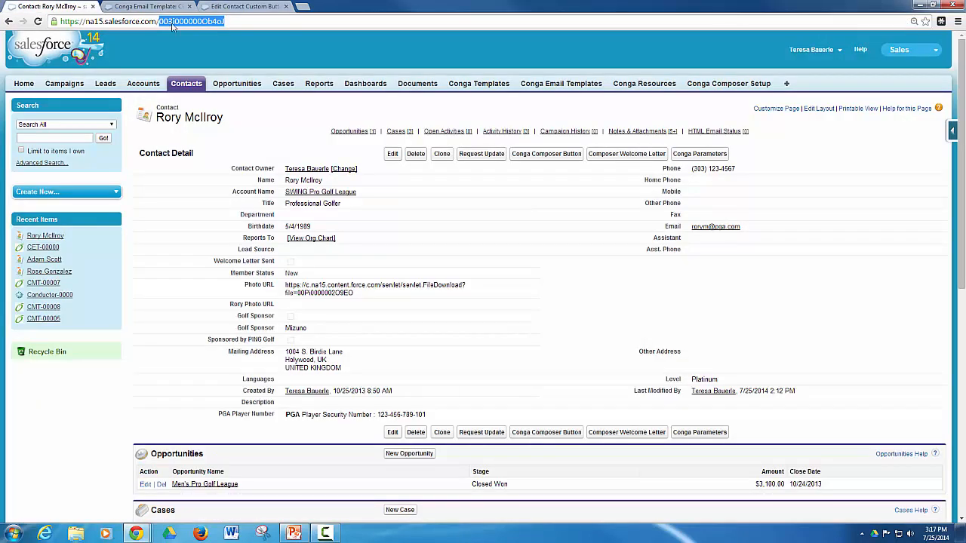
left_click(233, 8)
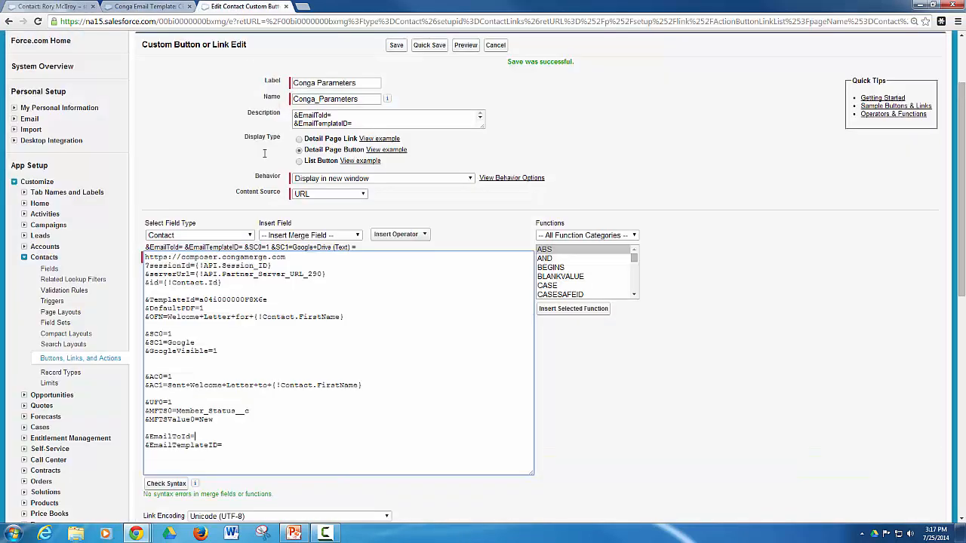
key("ctrl+v")
left_click(236, 445)
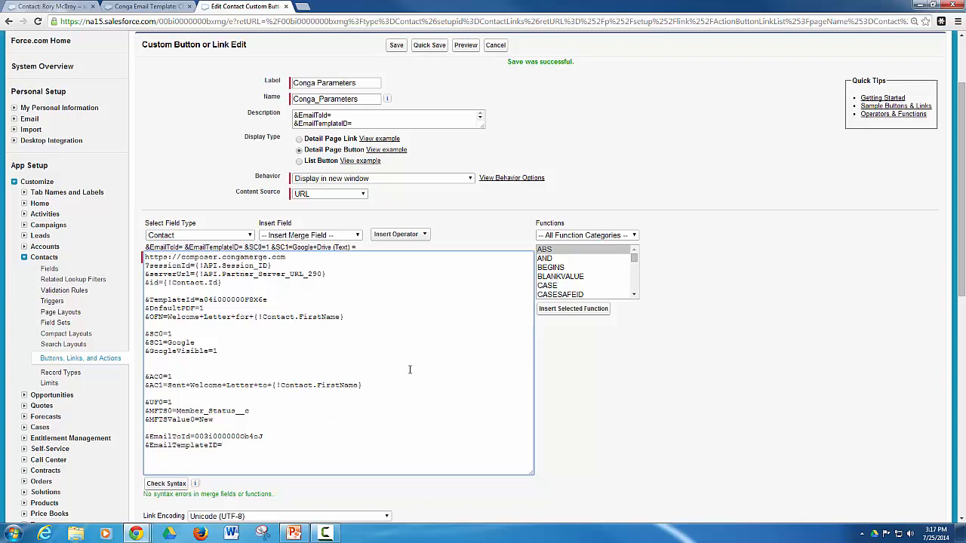
scroll(409, 371, "up", 3)
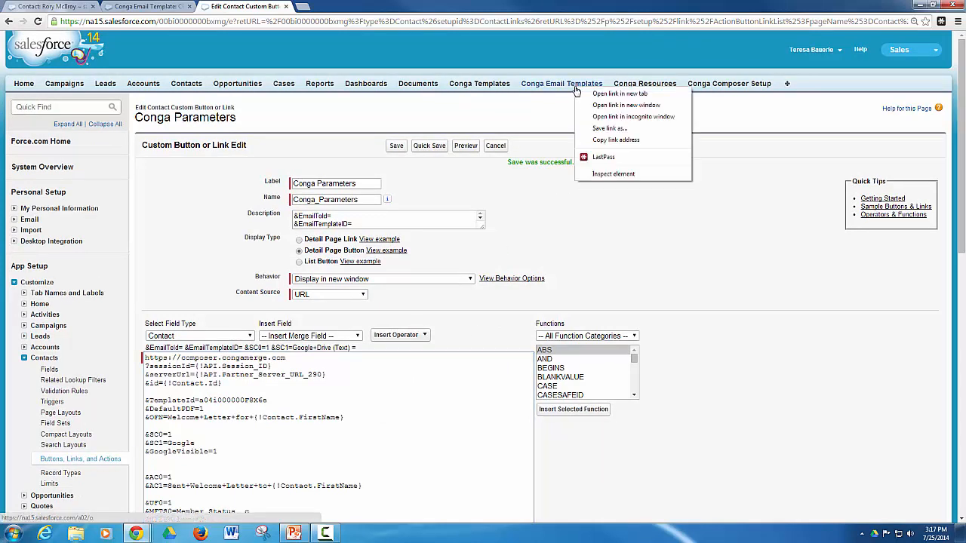
Open the CET-00000 Conga Welcome Letter template from Conga Email Templates in a new tab.
right_click(576, 89)
left_click(593, 96)
key("ctrl+Tab")
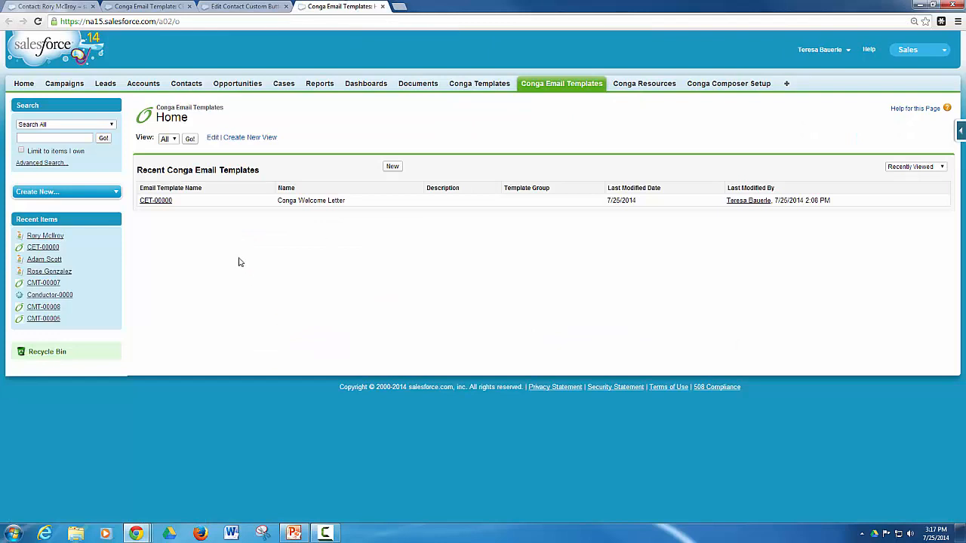
left_click(167, 202)
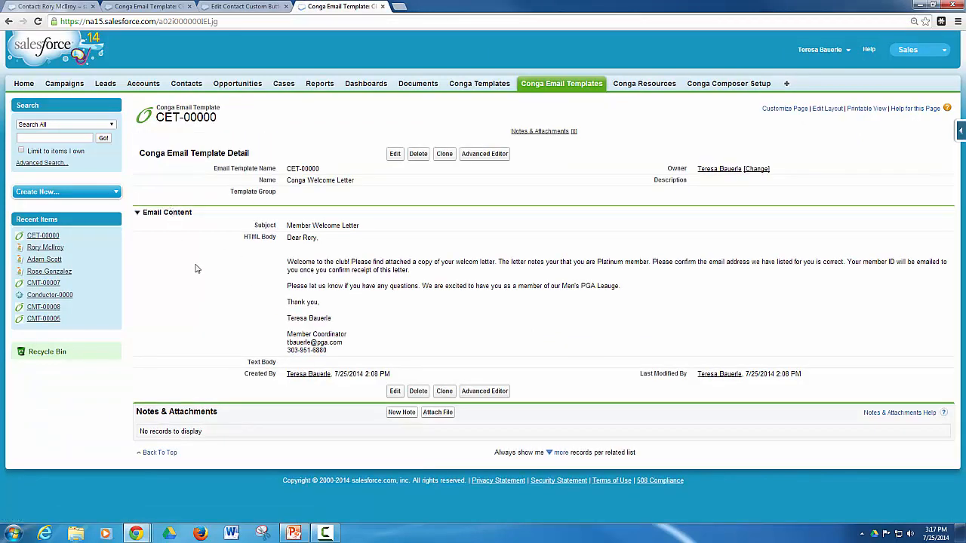
Copy the template's record ID from the address bar and return to the button editor.
double_click(169, 21)
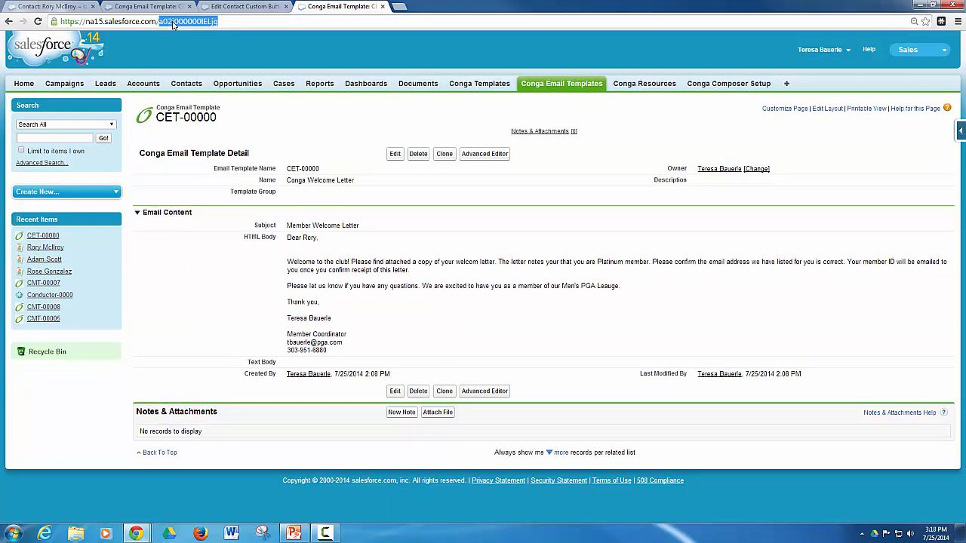
right_click(170, 22)
left_click(192, 57)
left_click(159, 7)
left_click(233, 7)
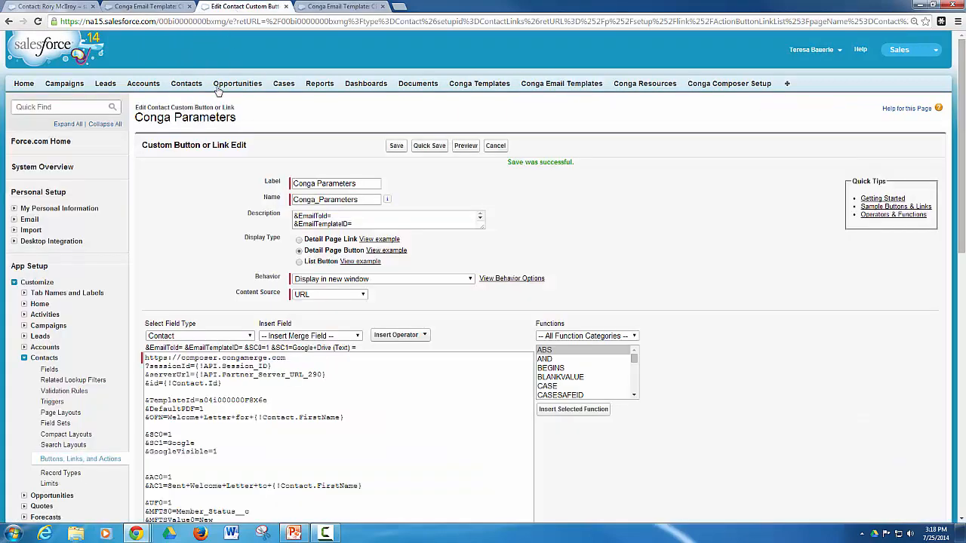
Paste the CET-00000 template's record ID after &EmailTemplateID=.
scroll(302, 340, "down", 2)
left_click(243, 392)
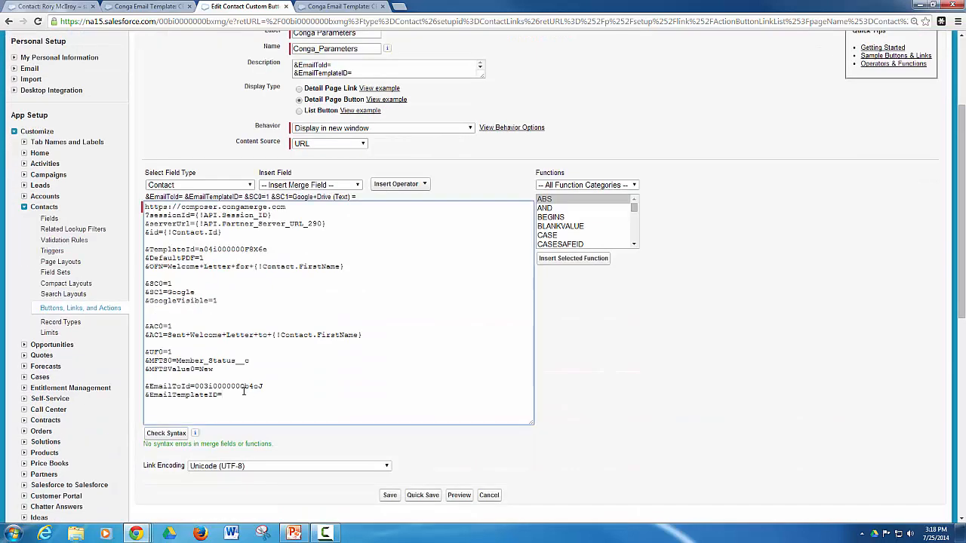
right_click(233, 394)
left_click(261, 294)
Empty the &SC0, &SC1 and &GoogleVisible values and save the button URL.
key("BackSpace")
key("BackSpace")
key("BackSpace")
key("BackSpace")
key("BackSpace")
left_click(218, 301)
key("BackSpace")
left_click(247, 309)
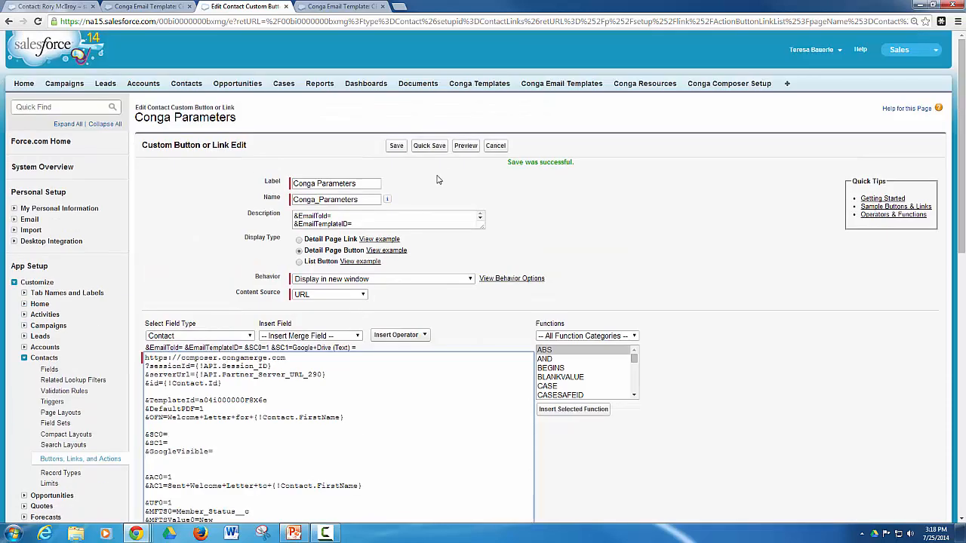
left_click(396, 149)
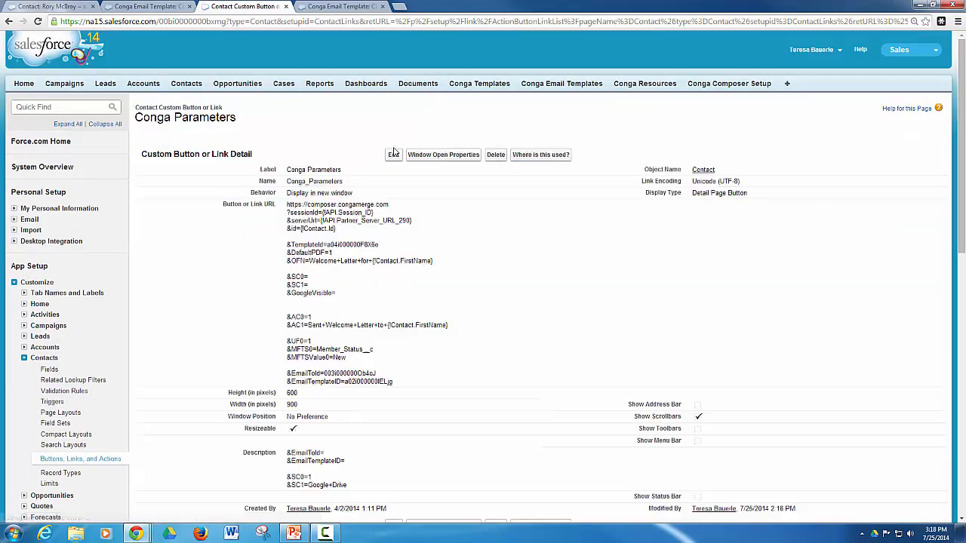
scroll(418, 225, "down", 1)
scroll(418, 225, "up", 1)
left_click(57, 5)
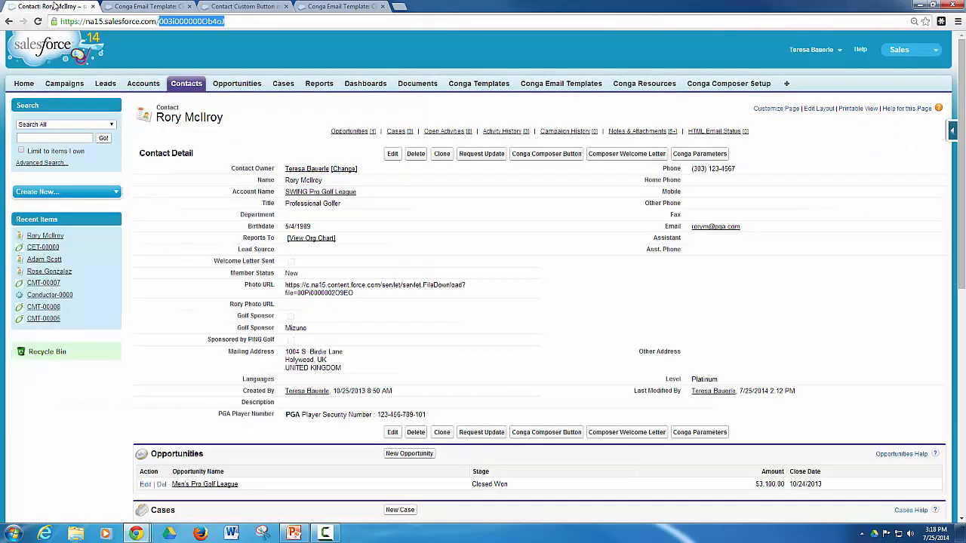
Reload the contact, run Conga Parameters, and Merge & Email the welcome letter.
left_click(37, 22)
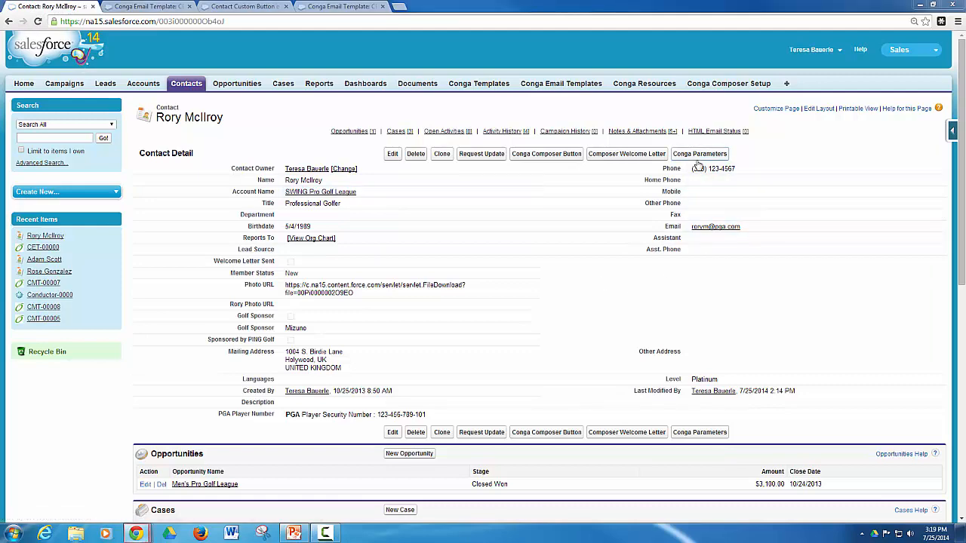
left_click(699, 155)
left_click_drag(343, 11, 567, 96)
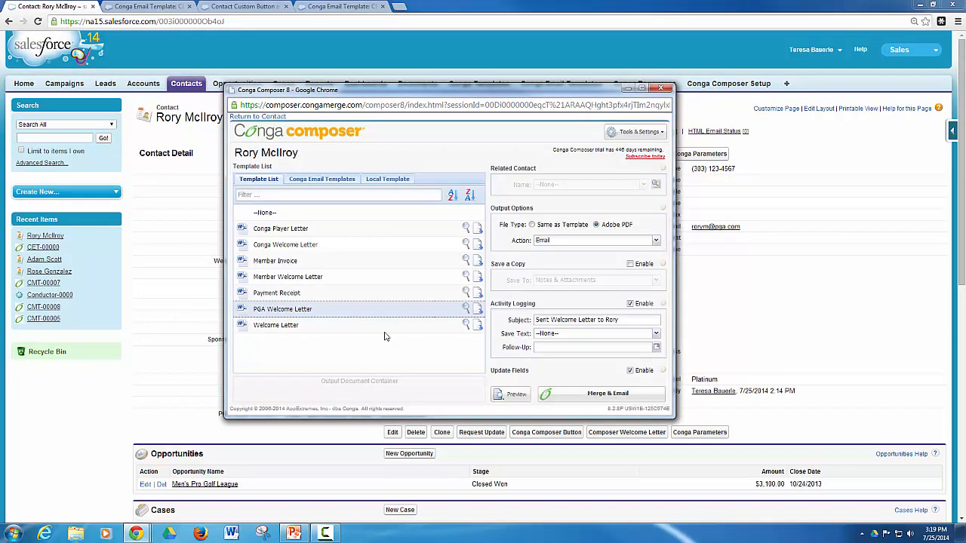
mouse_move(349, 312)
left_click(592, 395)
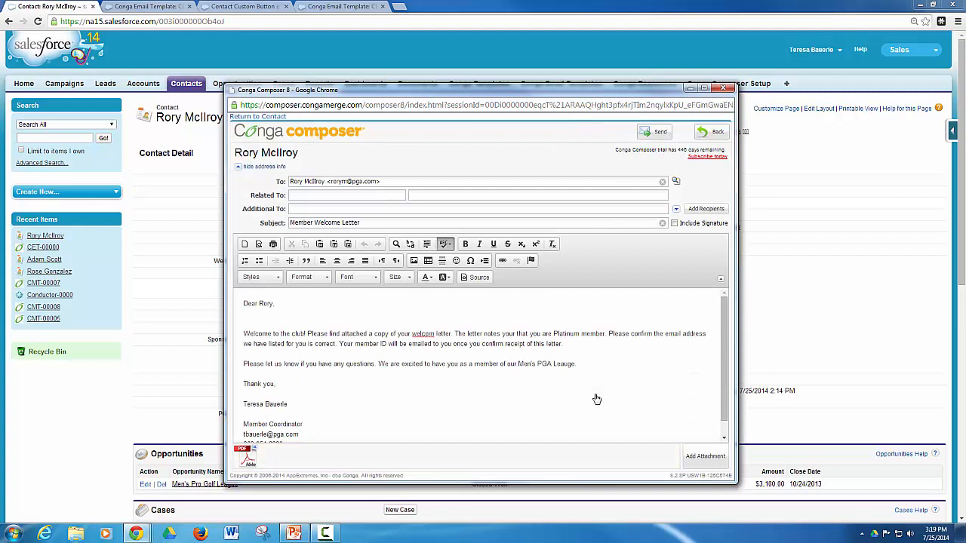
Review the Member Welcome Letter email and send it with the merged PDF attached.
scroll(370, 370, "down", 1)
scroll(371, 370, "up", 1)
scroll(383, 379, "down", 1)
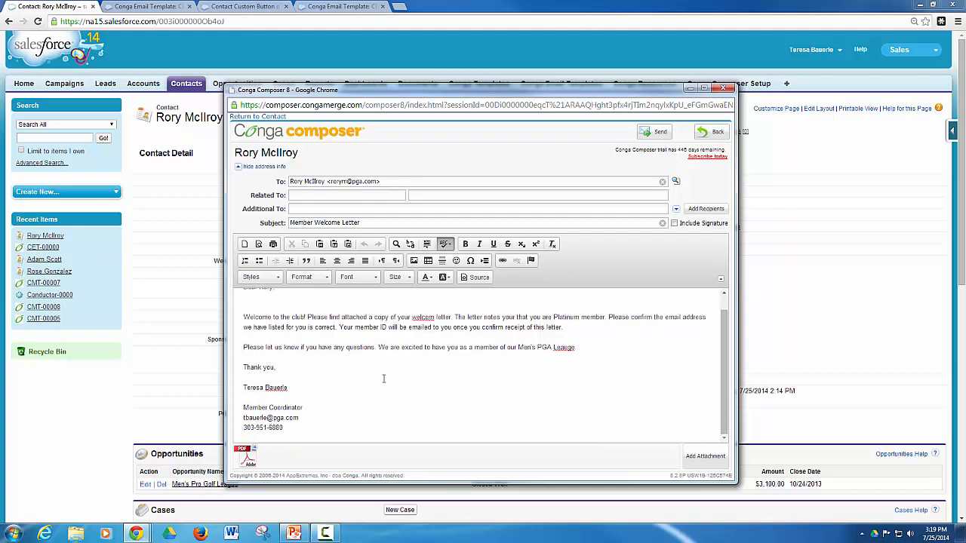
mouse_move(267, 465)
scroll(323, 384, "up", 1)
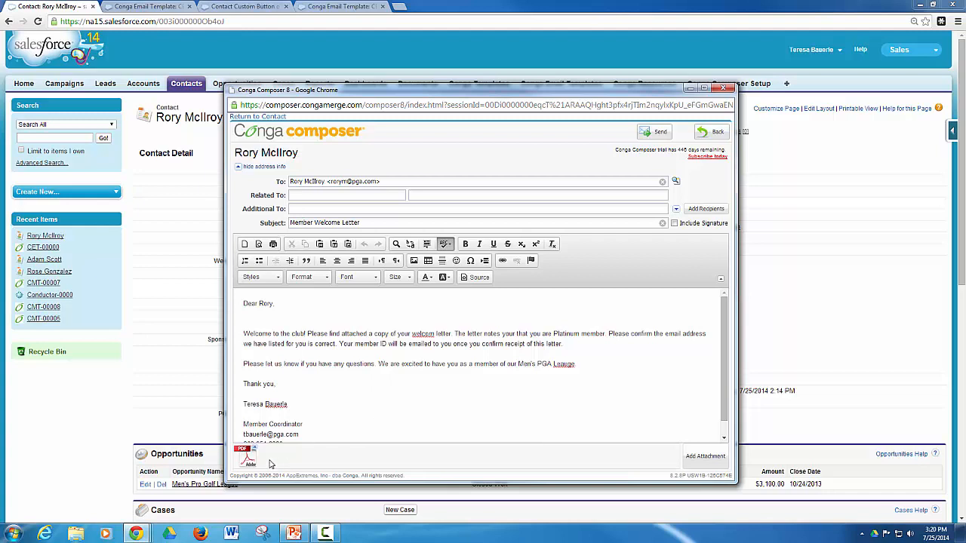
scroll(381, 393, "down", 1)
scroll(381, 391, "up", 1)
left_click(662, 133)
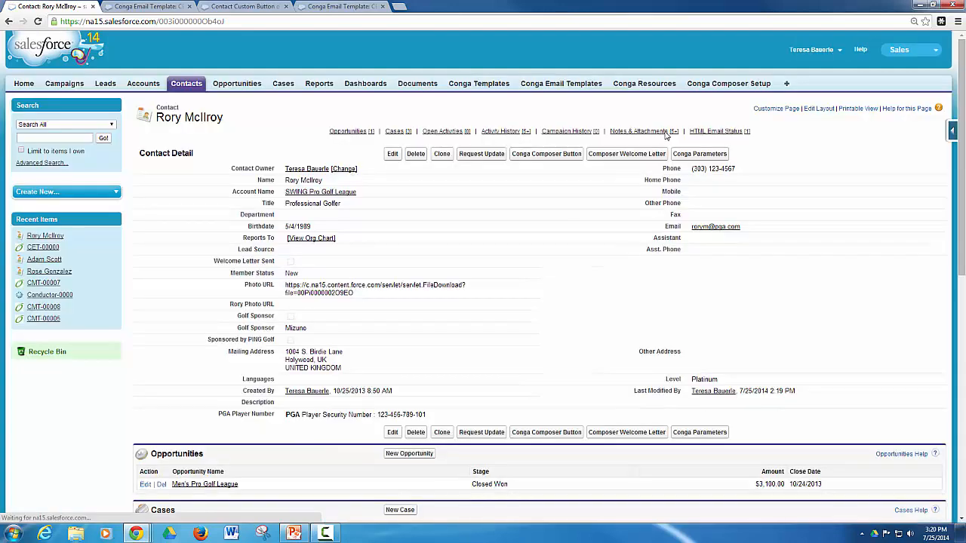
Show the Conga Parameters custom button detail page with its finished URL.
left_click(240, 6)
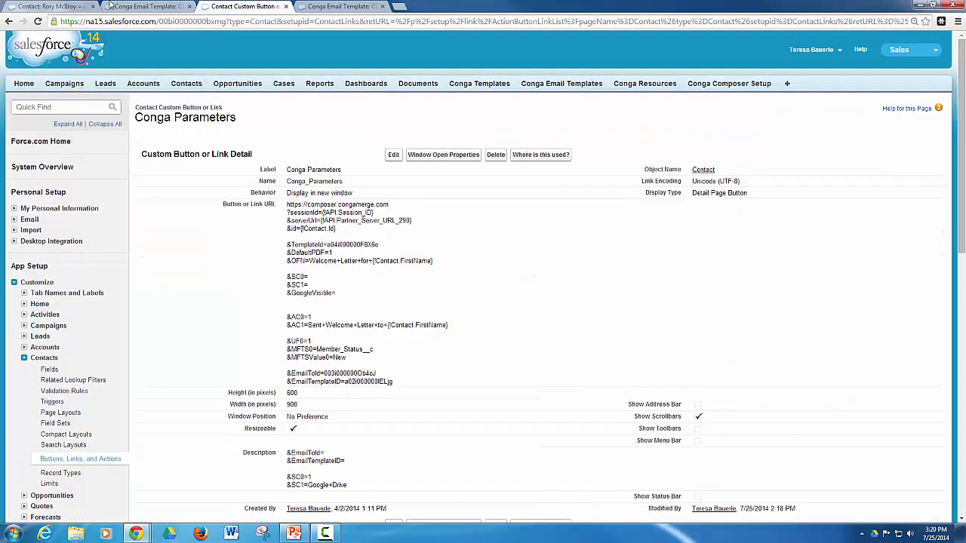
left_click(78, 6)
left_click(243, 7)
Play the PowerPoint Q & A slide full screen, then bring Google Drive over it.
left_click(294, 533)
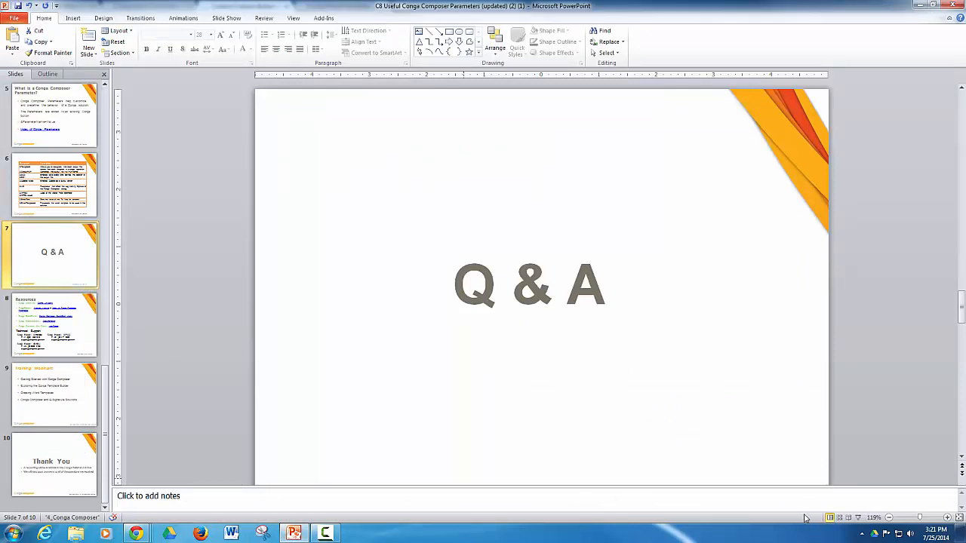
left_click(858, 518)
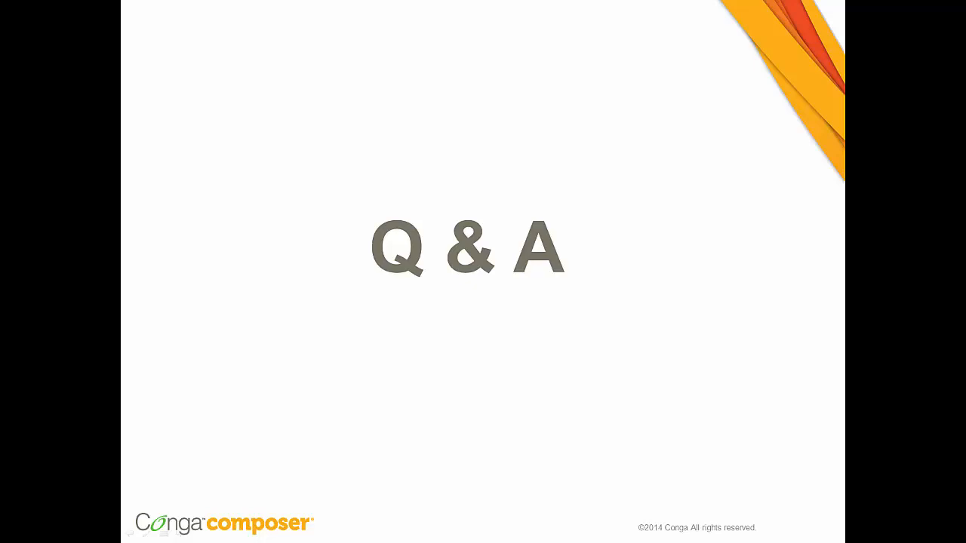
key("F10")
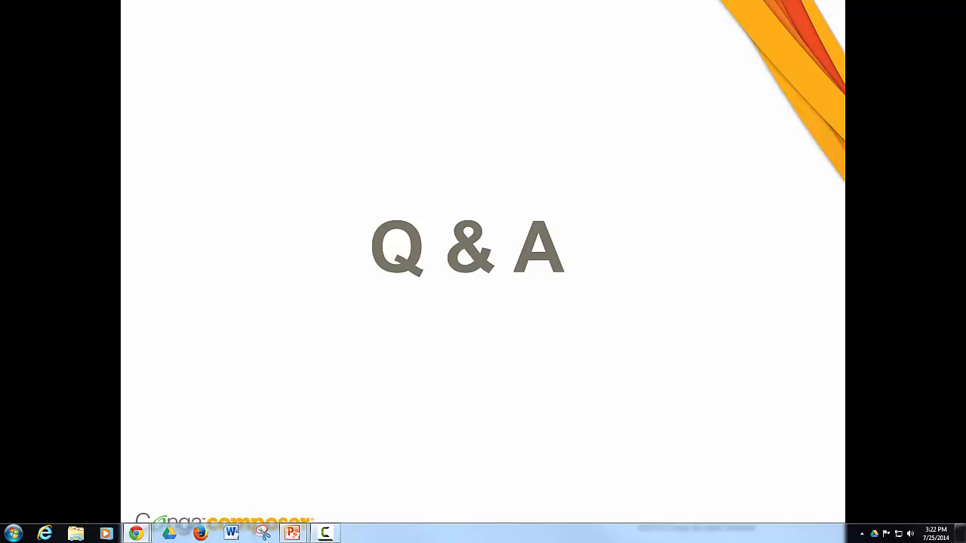
left_click_drag(965, 21, 294, 1)
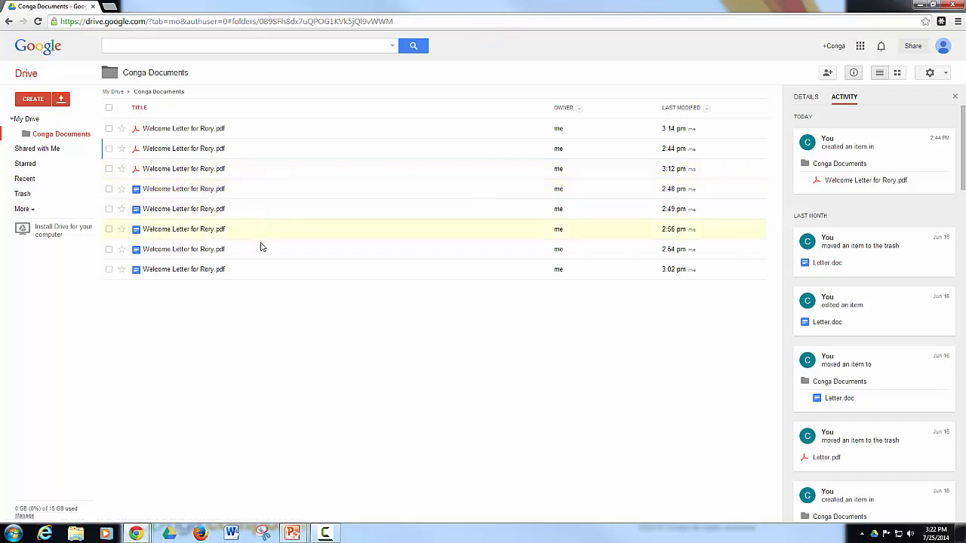
Open and close the Conga Documents folder's options menu without choosing anything.
left_click(139, 77)
left_click(203, 76)
left_click(108, 78)
left_click(248, 73)
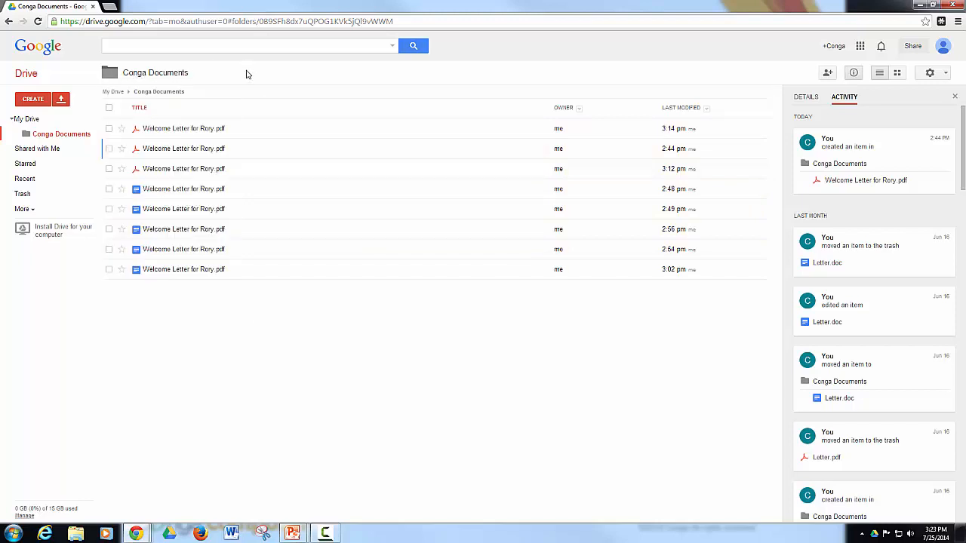